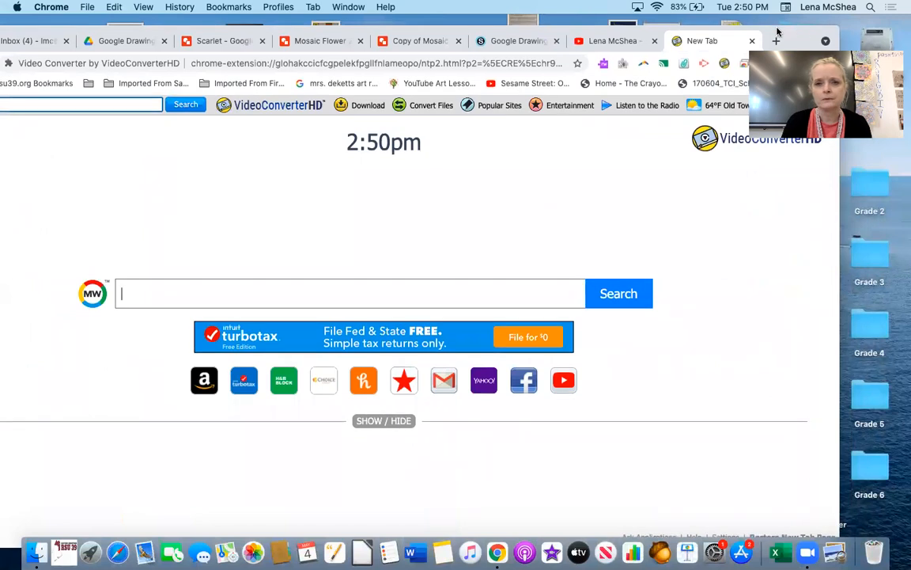
- Open google.com in the new browser tab
left_click(253, 64)
type("g")
key("Return")
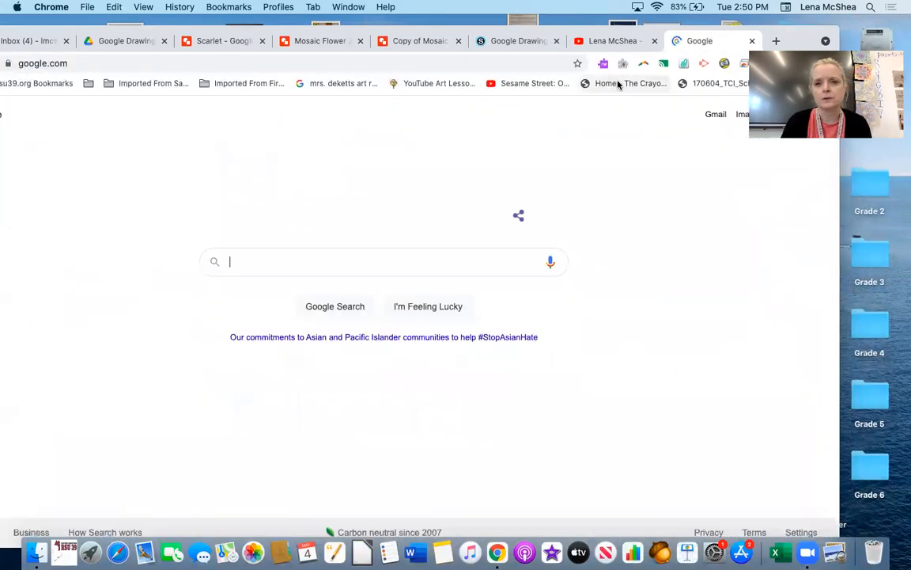
- Open Google Drive from the Google apps launcher
left_click_drag(808, 33, 716, 33)
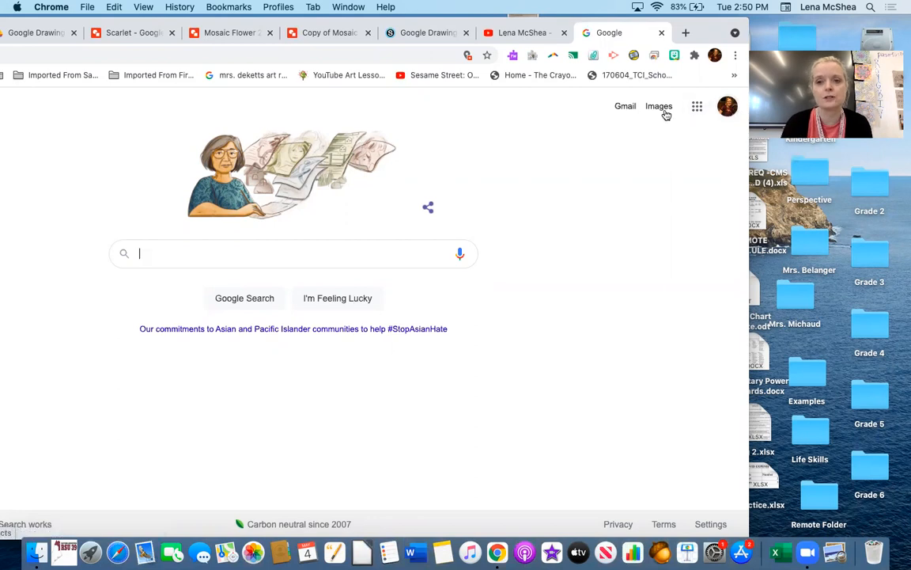
left_click(697, 107)
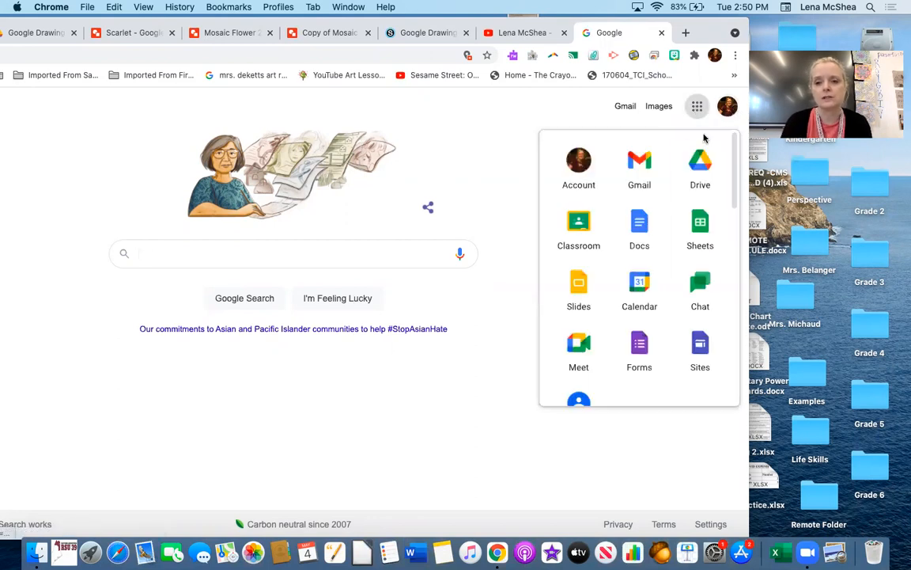
left_click(701, 162)
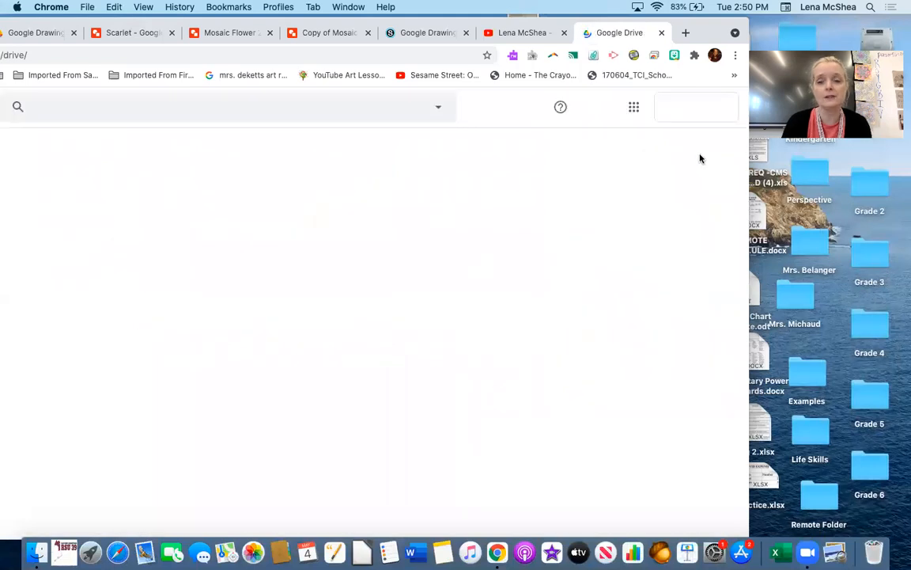
left_click_drag(716, 29, 909, 26)
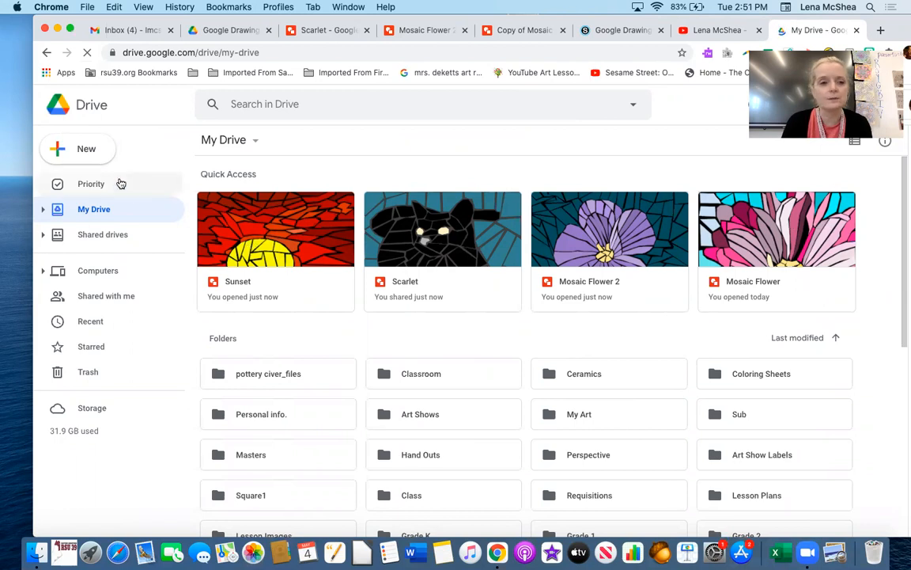
- Create a new Google Drawings file from My Drive
left_click(89, 150)
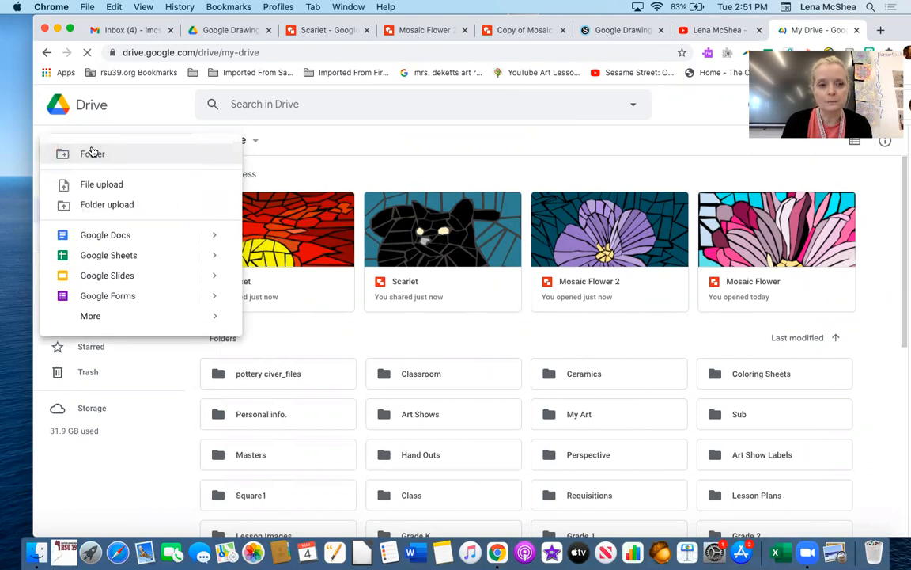
mouse_move(98, 322)
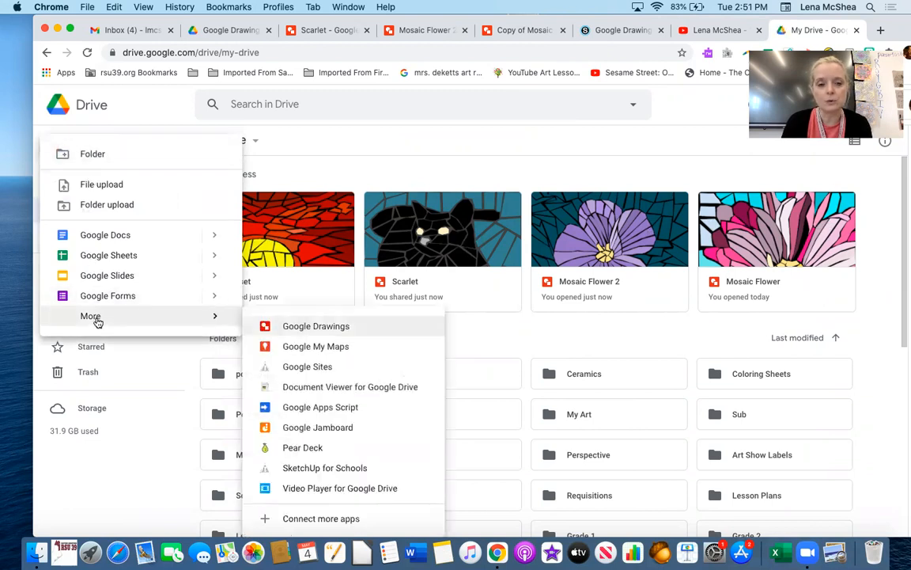
left_click(303, 330)
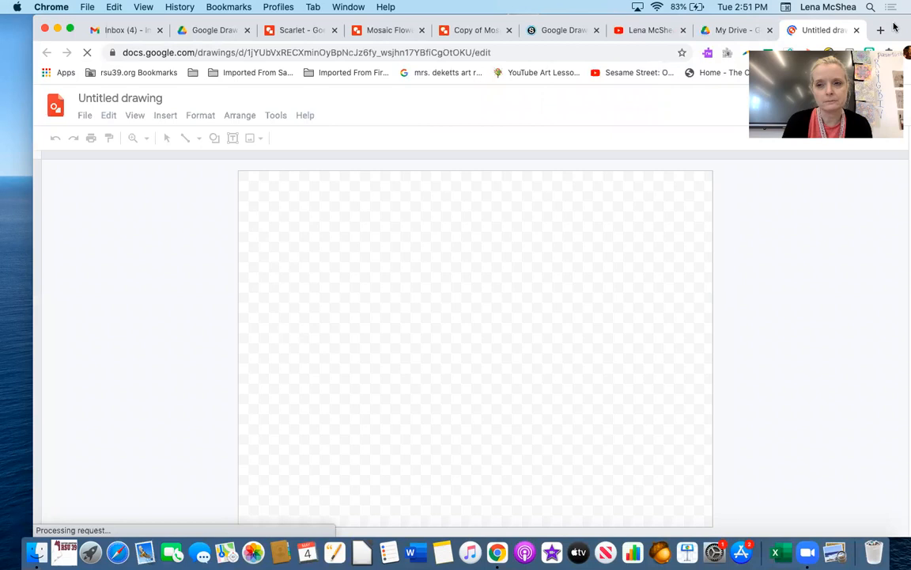
- Draw a rectangle shape covering the entire drawing canvas
left_click_drag(895, 26, 863, 25)
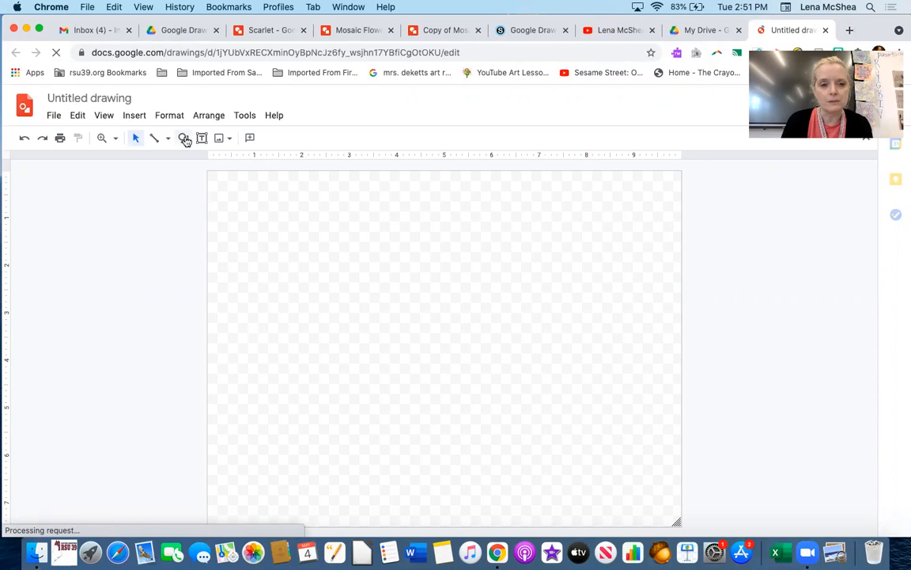
left_click(184, 139)
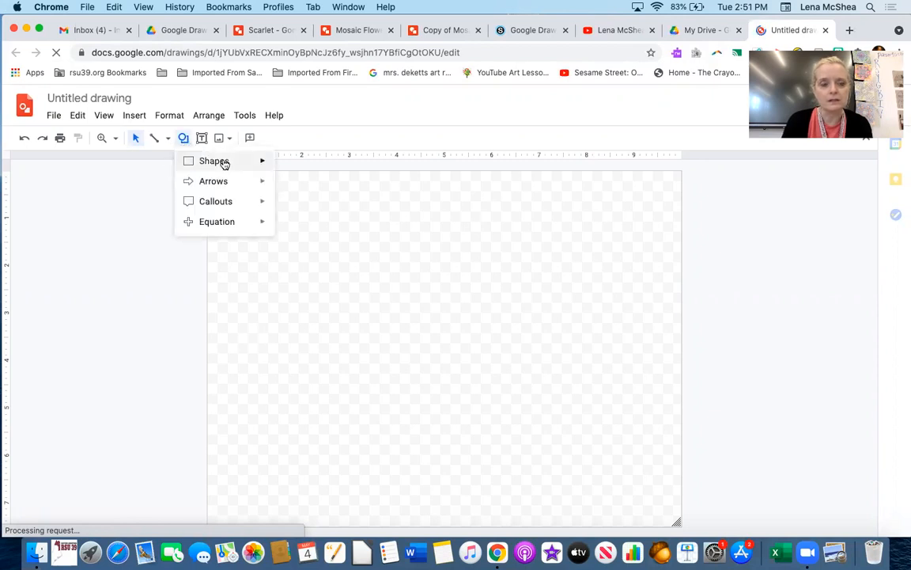
mouse_move(224, 163)
left_click(285, 163)
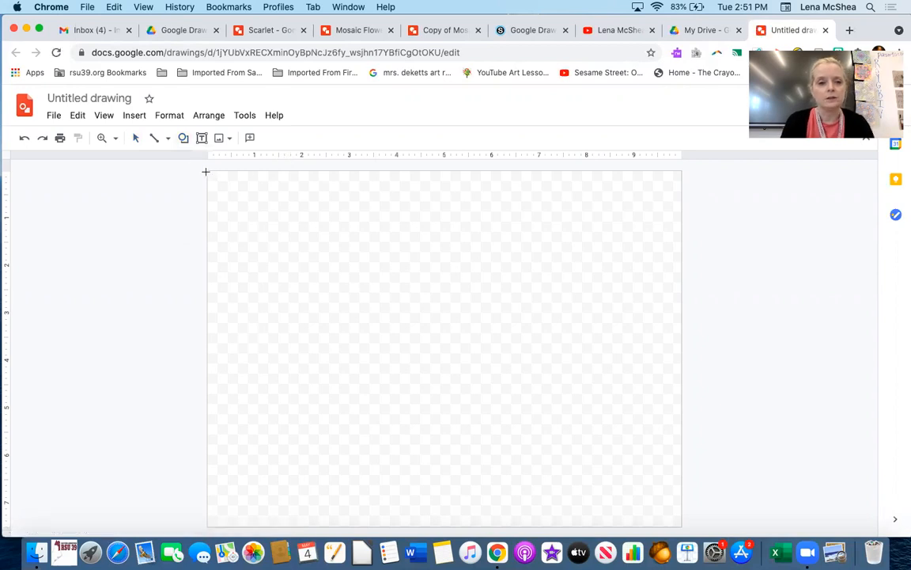
left_click_drag(205, 170, 680, 526)
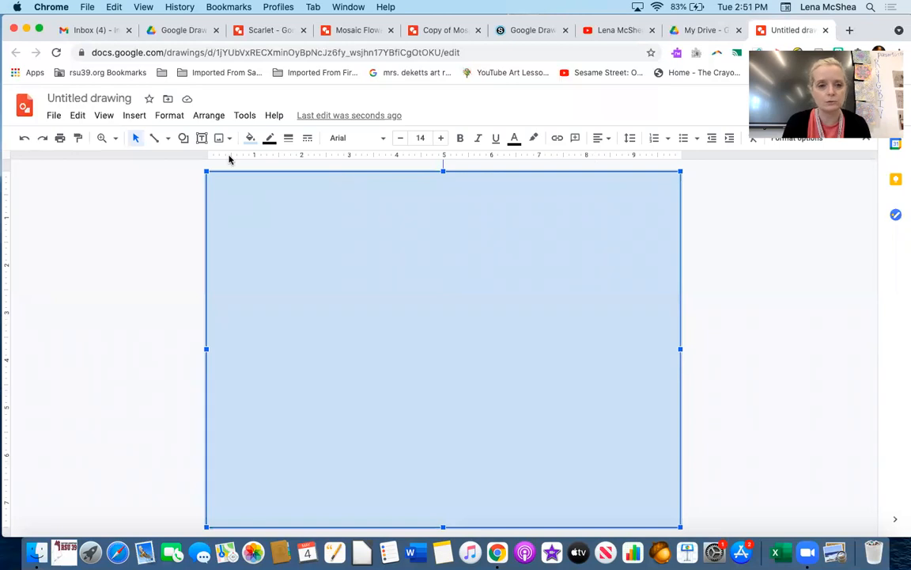
- Fill the rectangle with solid black and deselect it
left_click(250, 138)
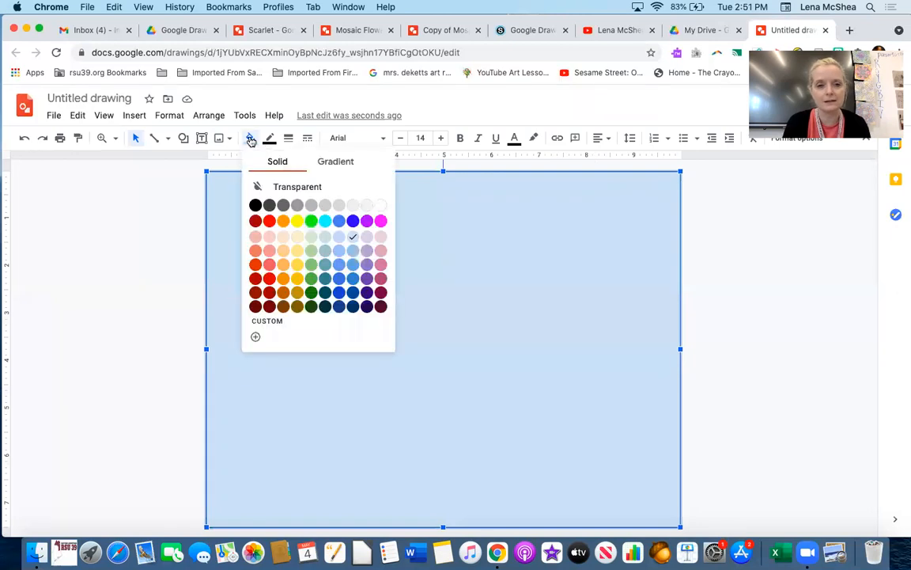
left_click(255, 206)
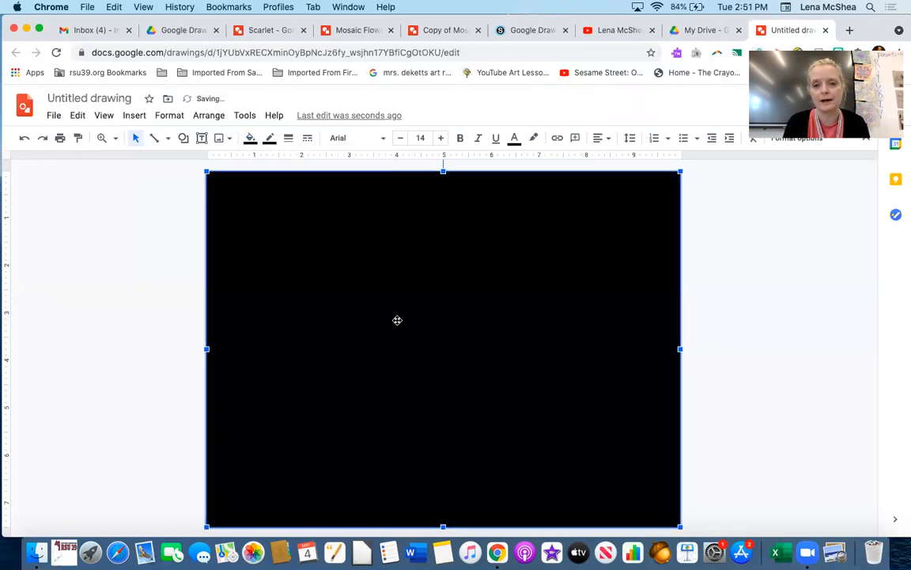
left_click(184, 292)
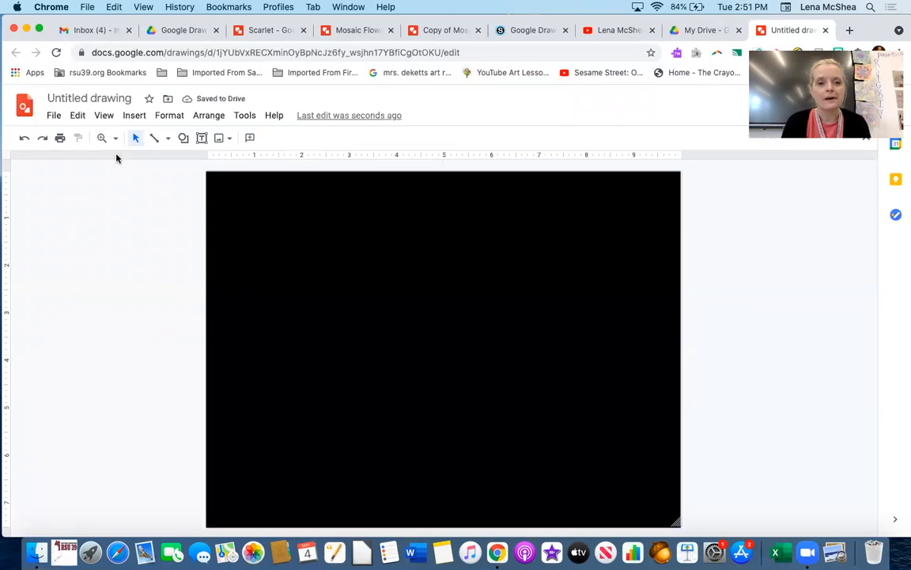
- Open the web image search for inserting an image and search for flower
left_click(134, 115)
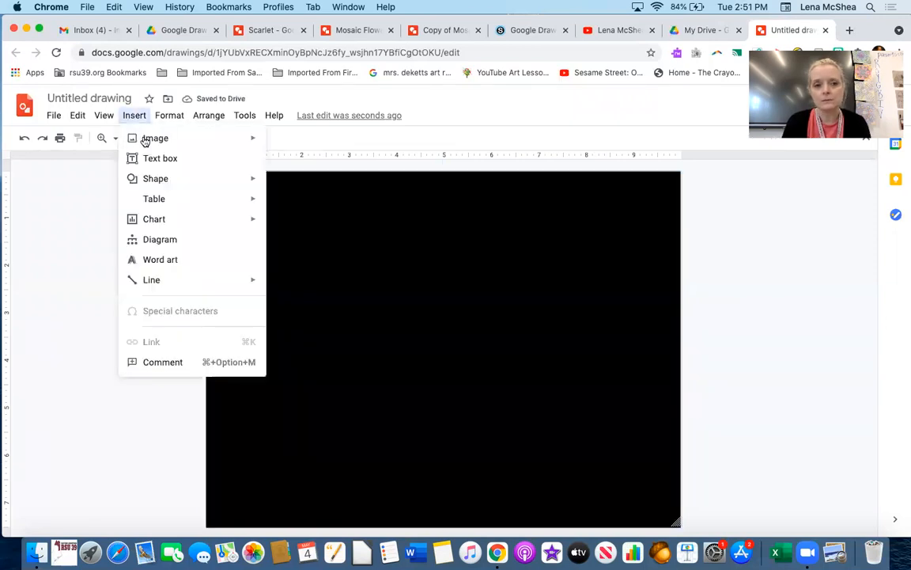
mouse_move(144, 138)
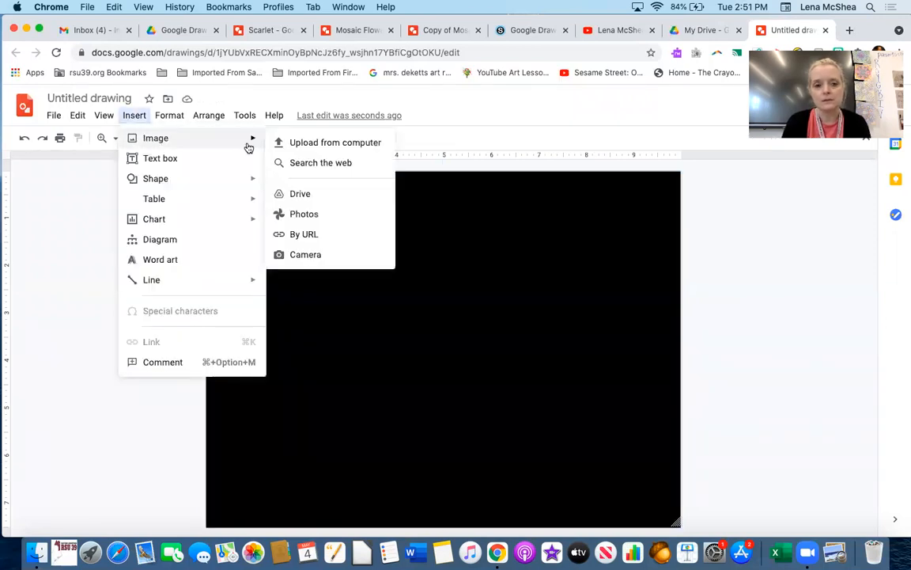
left_click(300, 162)
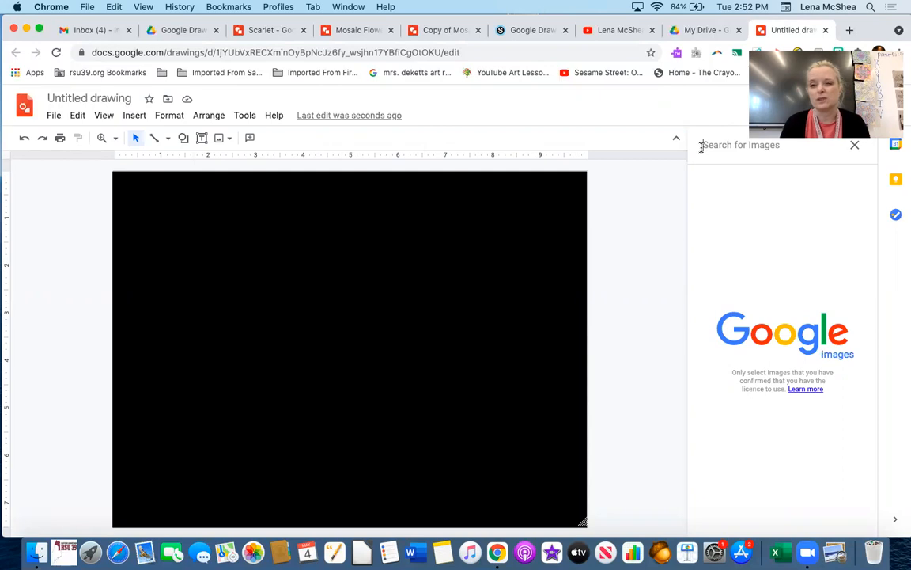
left_click(701, 146)
type("flower")
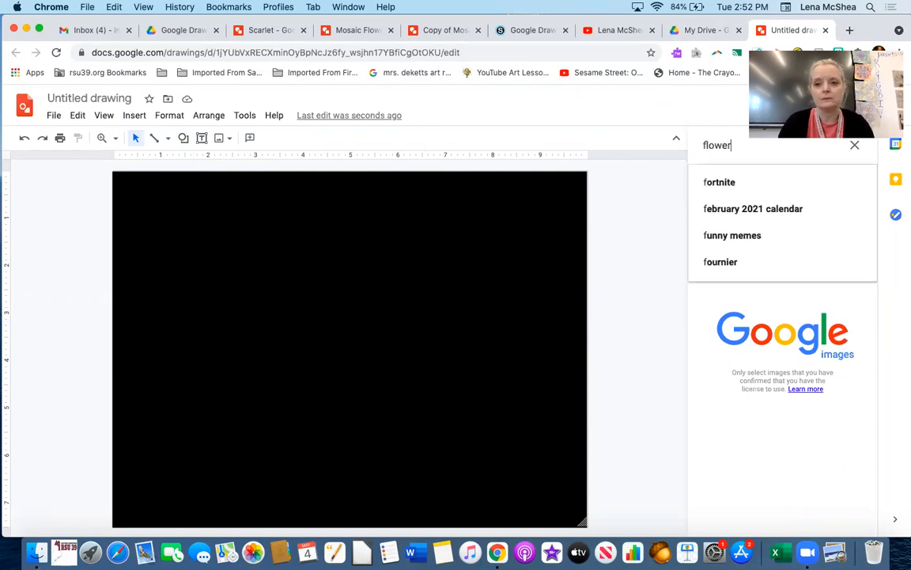
key("Return")
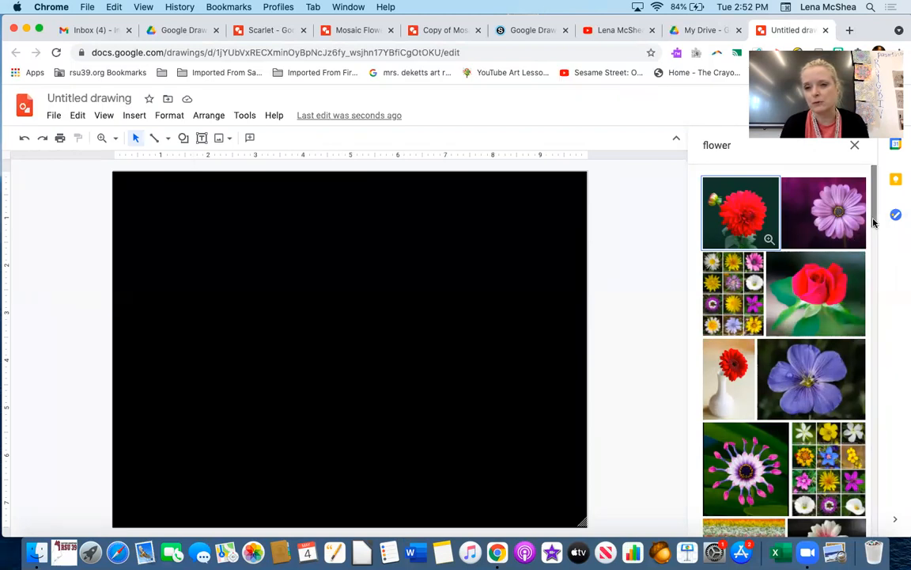
- Try to insert the purple flower photo from the search results, then dismiss the error
left_click_drag(873, 223, 887, 346)
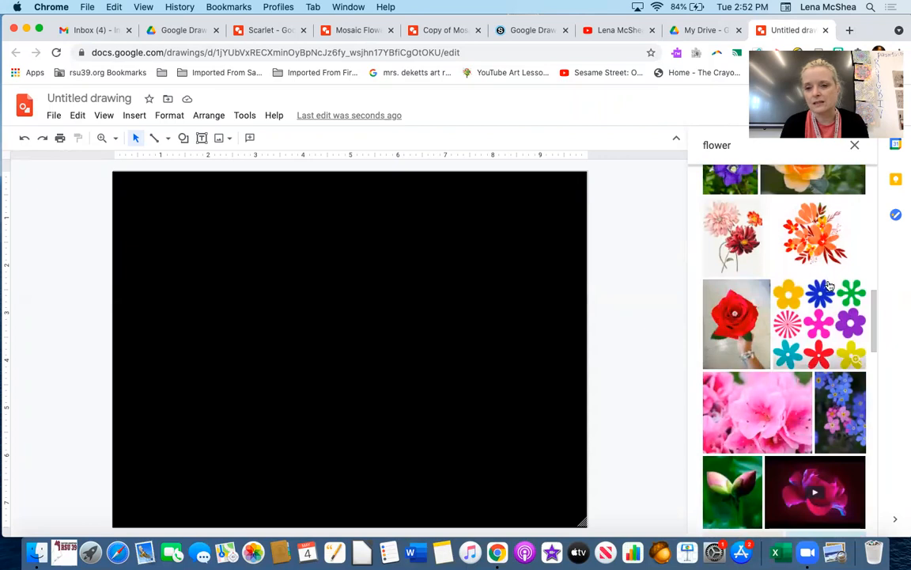
left_click_drag(875, 301, 880, 333)
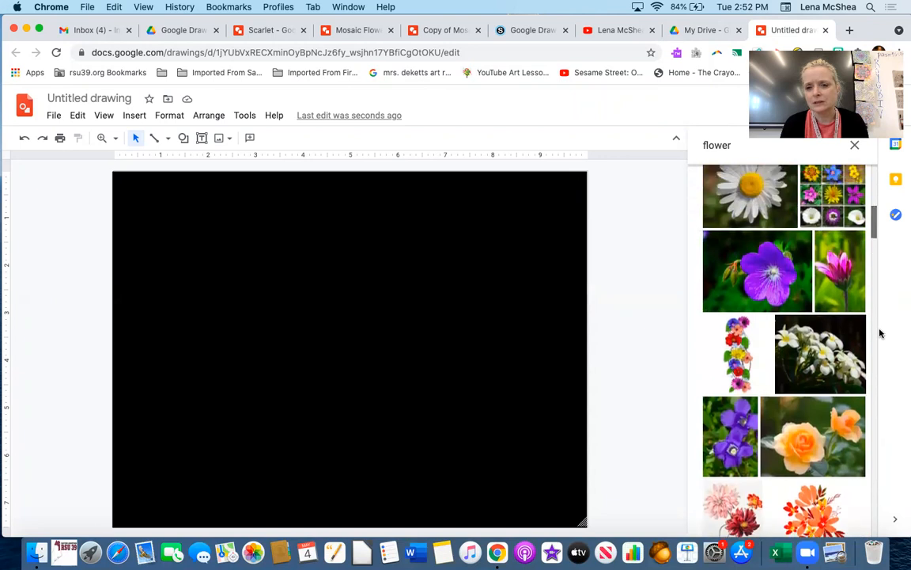
left_click(750, 273)
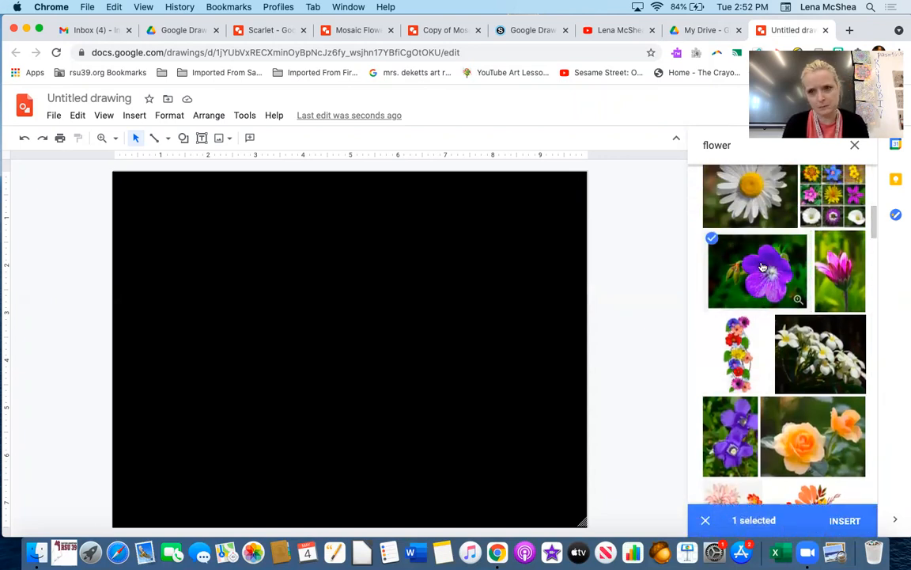
left_click(847, 521)
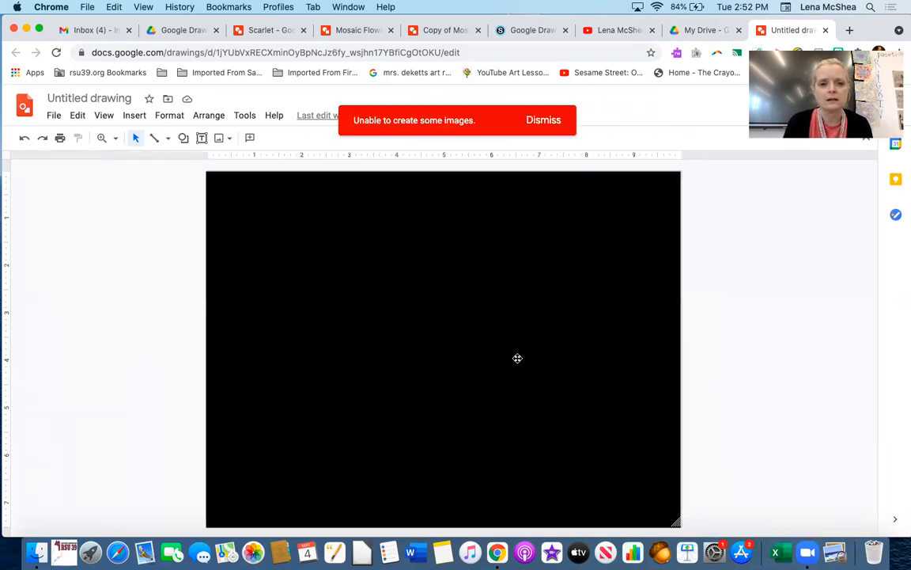
left_click(543, 121)
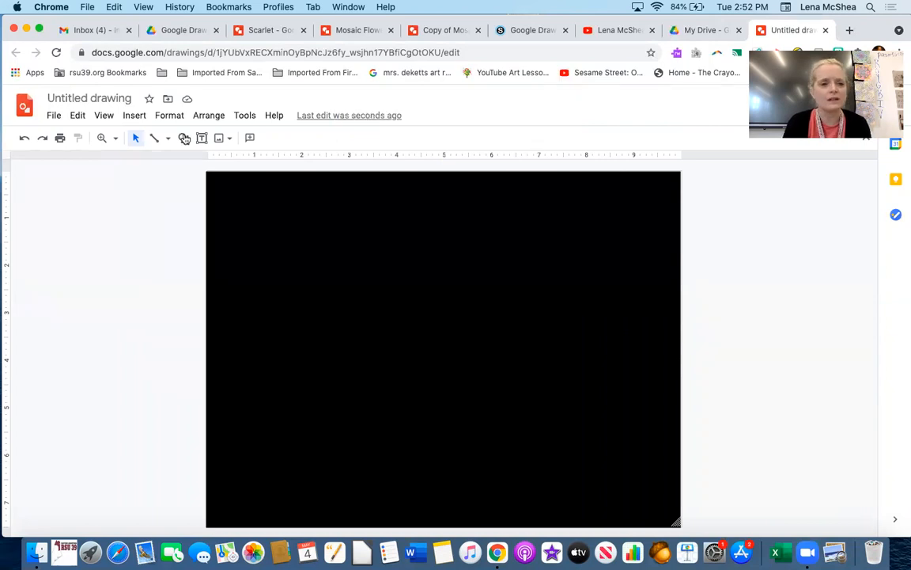
- Try again to insert the purple flower photo from the web image search, then dismiss the error
left_click(132, 118)
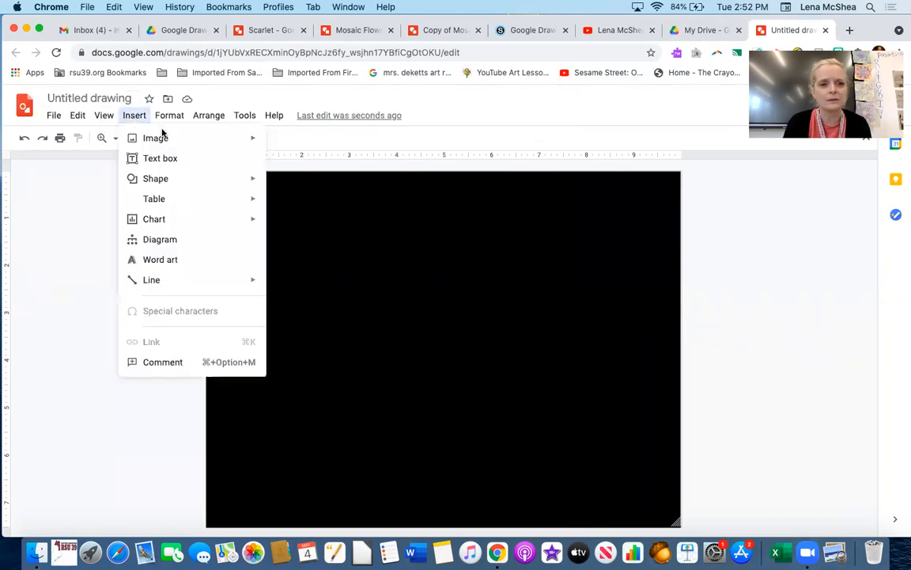
mouse_move(147, 144)
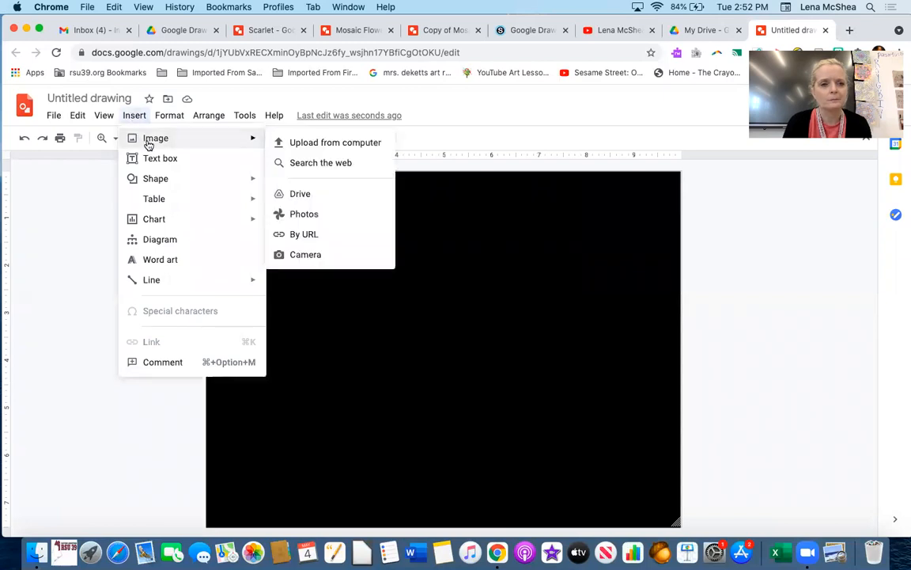
left_click(309, 166)
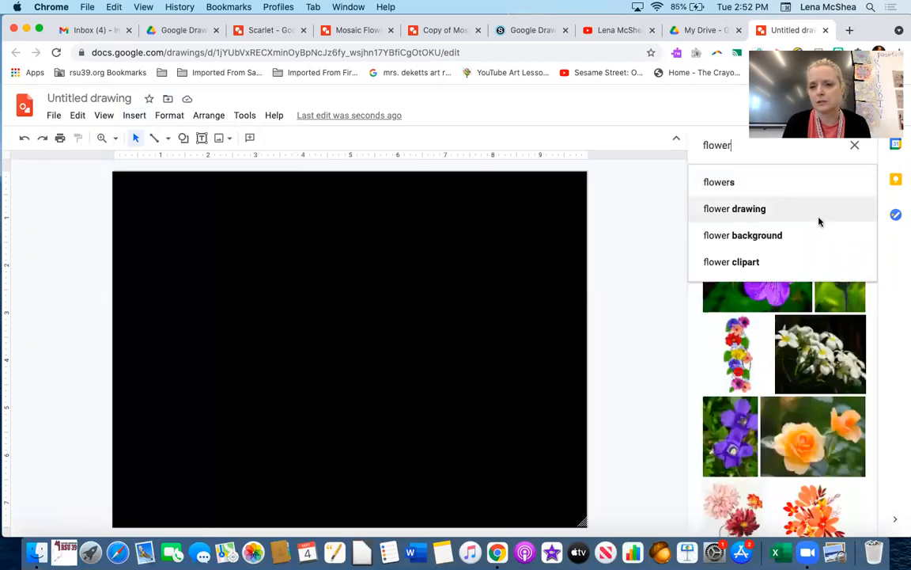
left_click(782, 299)
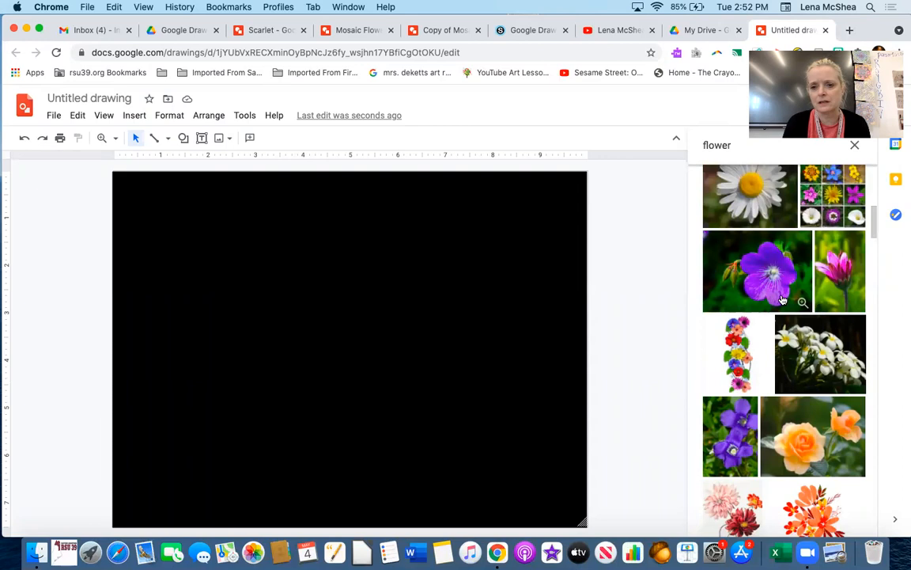
left_click(782, 289)
left_click(852, 521)
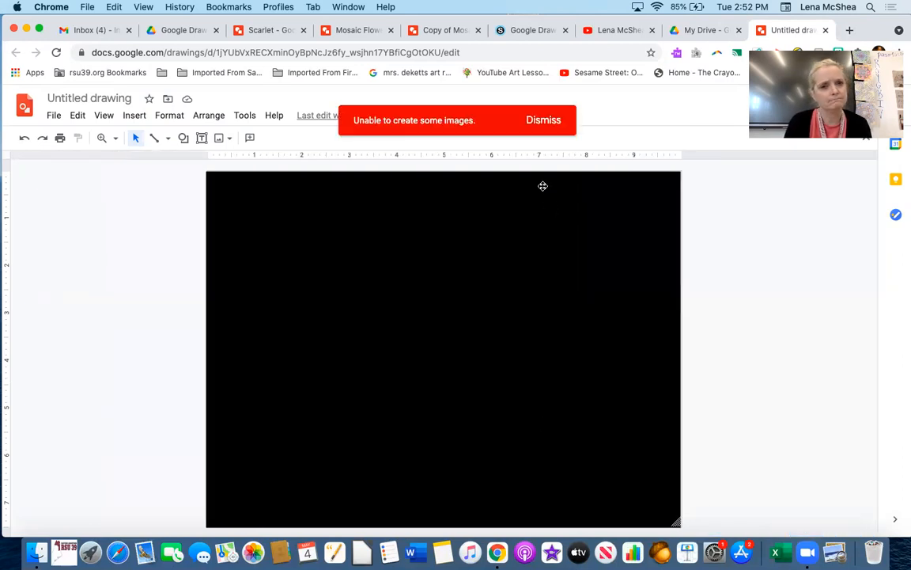
left_click(544, 120)
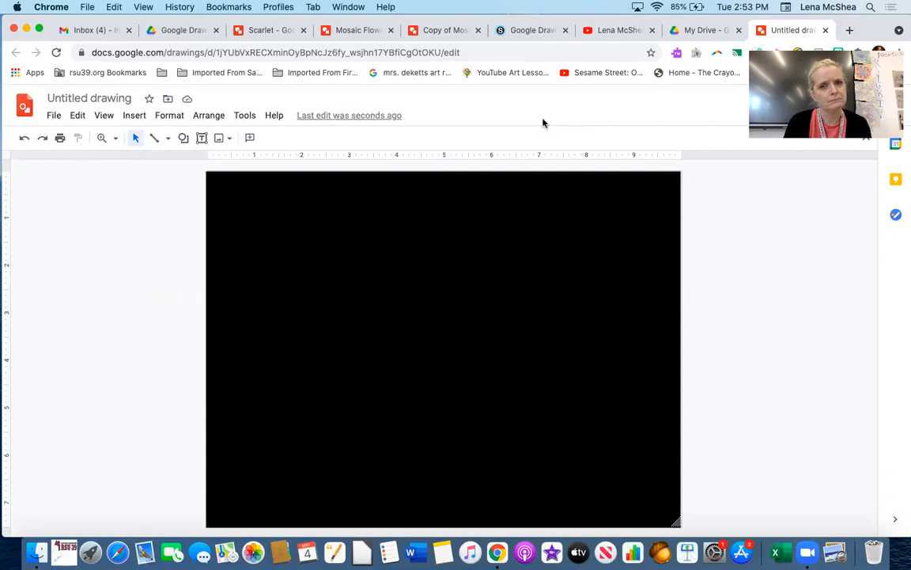
- Insert the purple daisy photo from a web image search for flowers
left_click(131, 117)
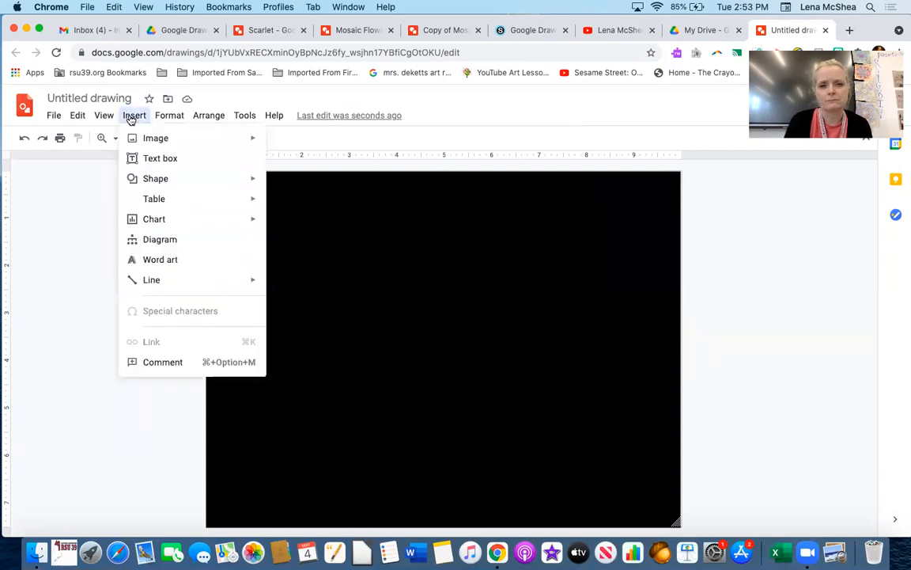
mouse_move(154, 138)
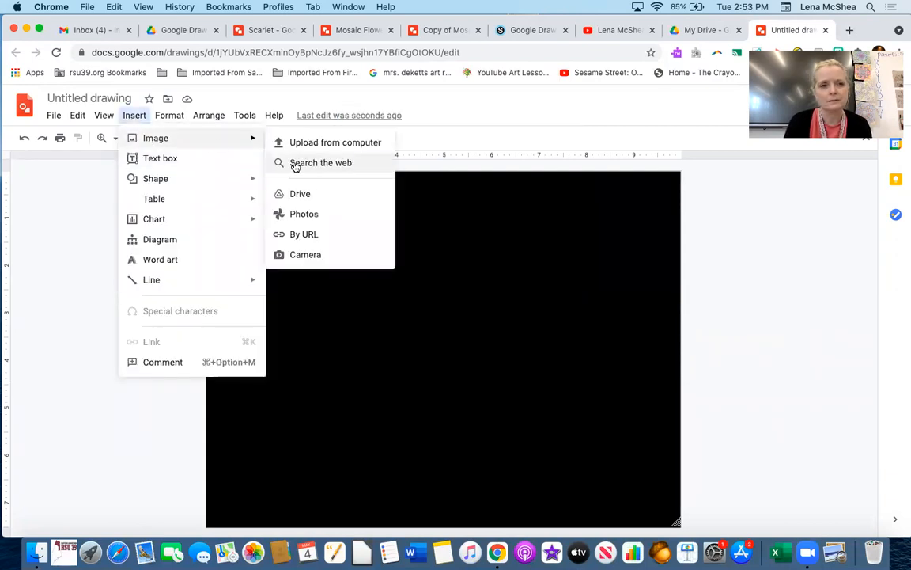
left_click(294, 163)
left_click(738, 151)
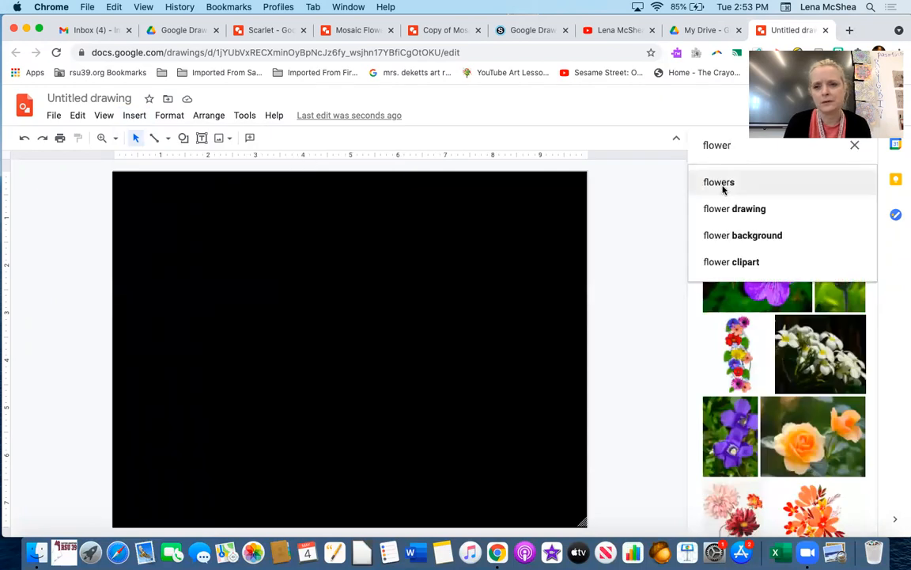
left_click(721, 183)
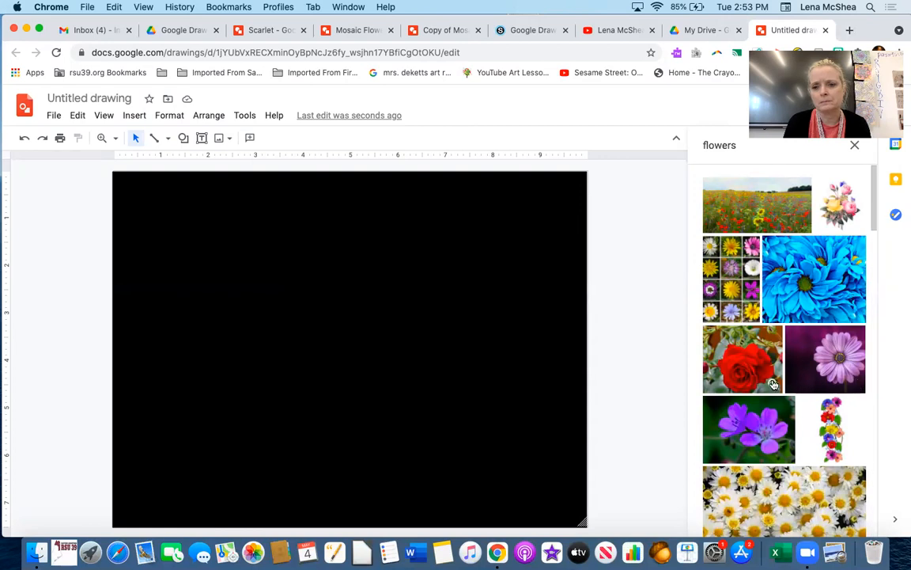
left_click(841, 346)
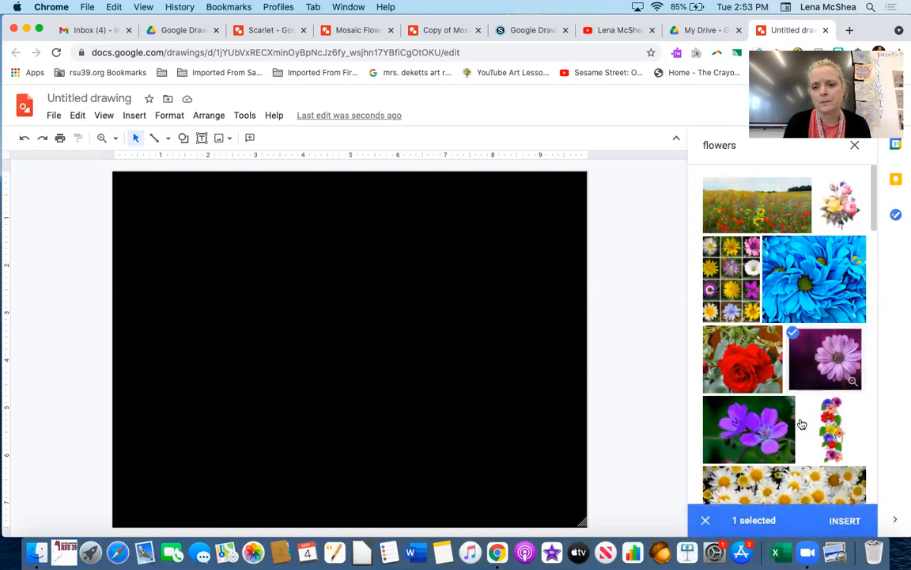
left_click(845, 520)
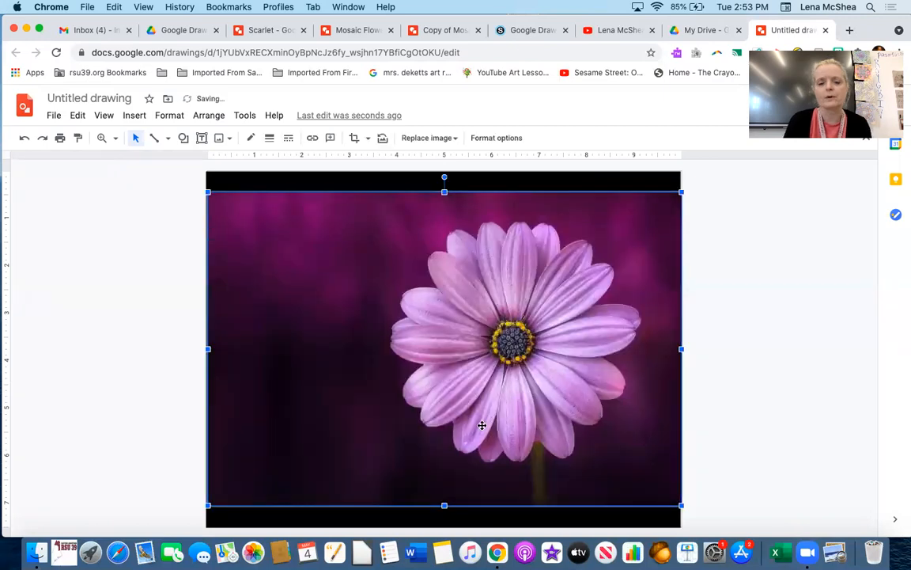
- Move the flower image to the top of the black background and stretch it down to fill the canvas
left_click_drag(478, 362, 475, 349)
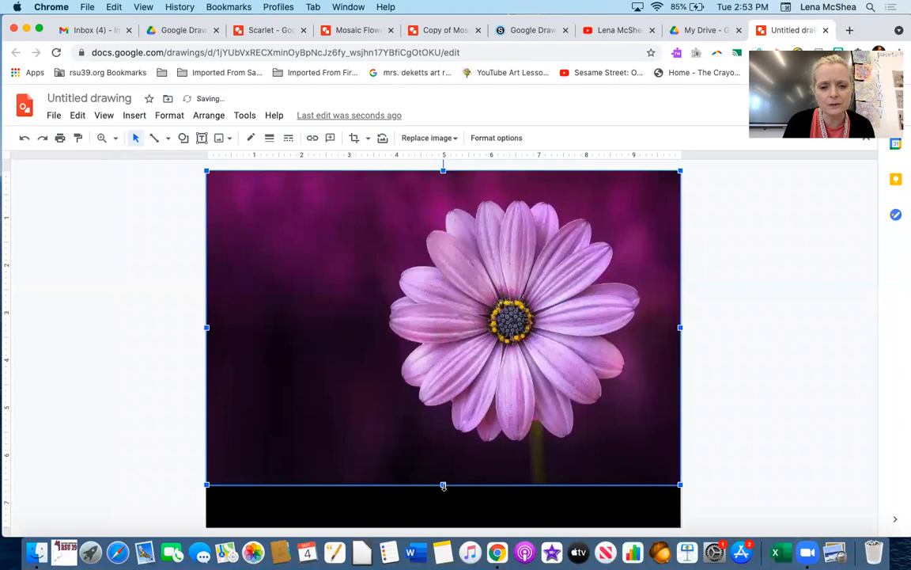
left_click_drag(443, 492, 443, 531)
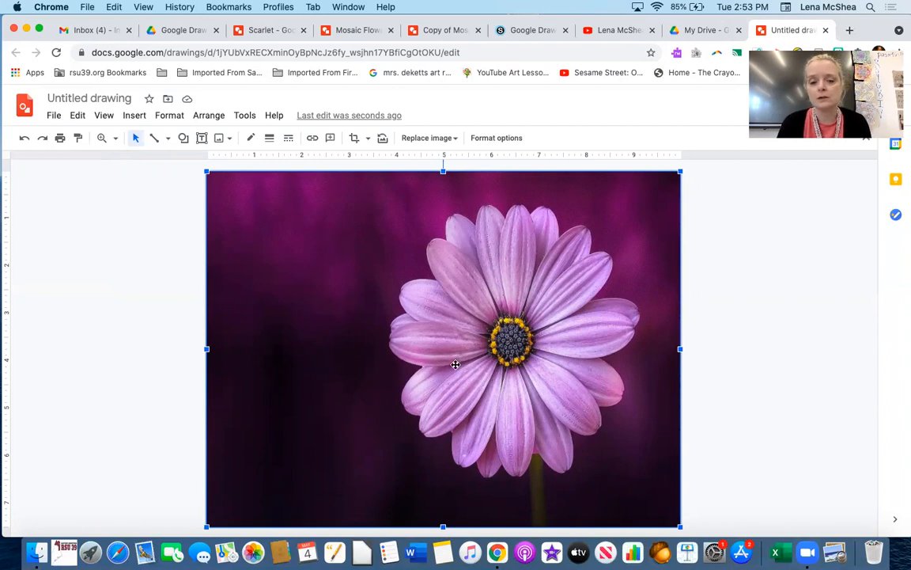
left_click_drag(345, 232, 286, 236)
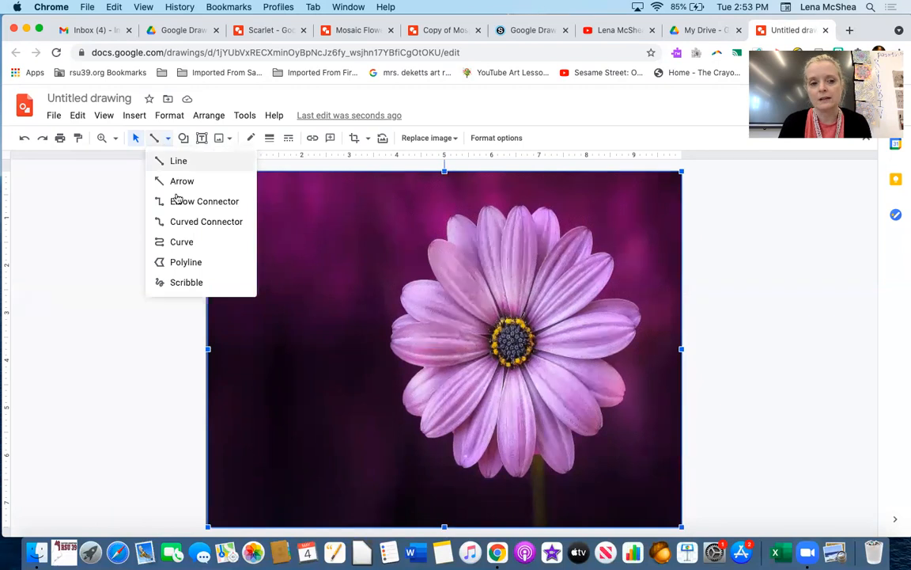
left_click(187, 265)
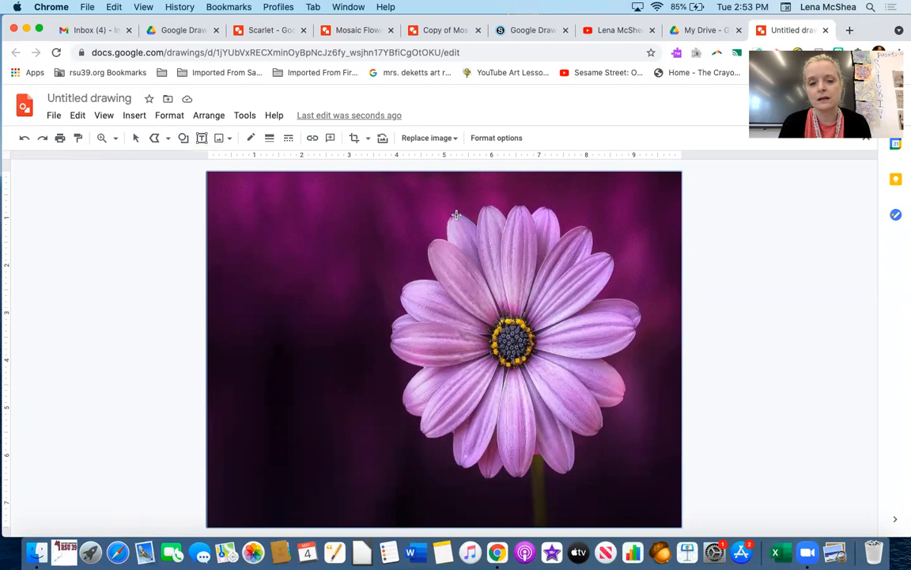
left_click_drag(449, 216, 446, 223)
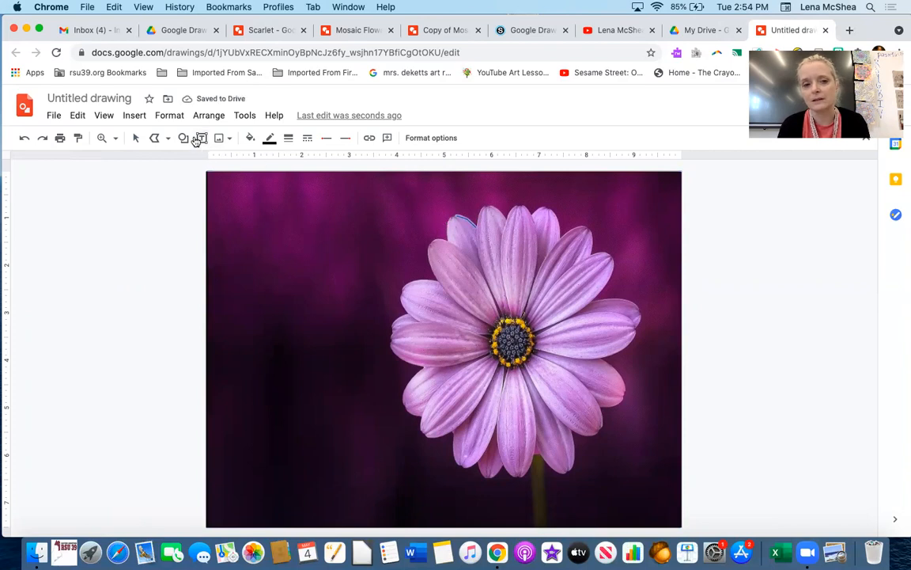
left_click(136, 138)
left_click(448, 219)
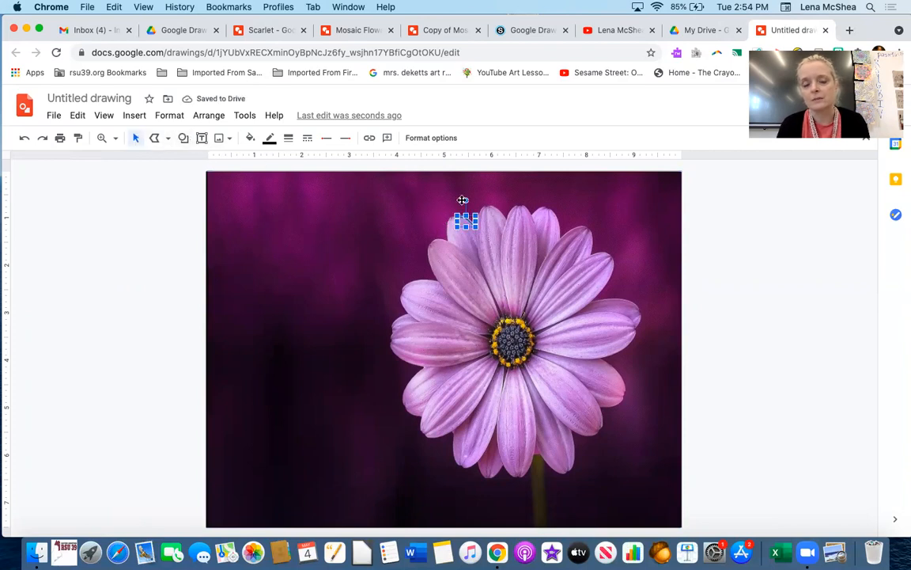
key("Delete")
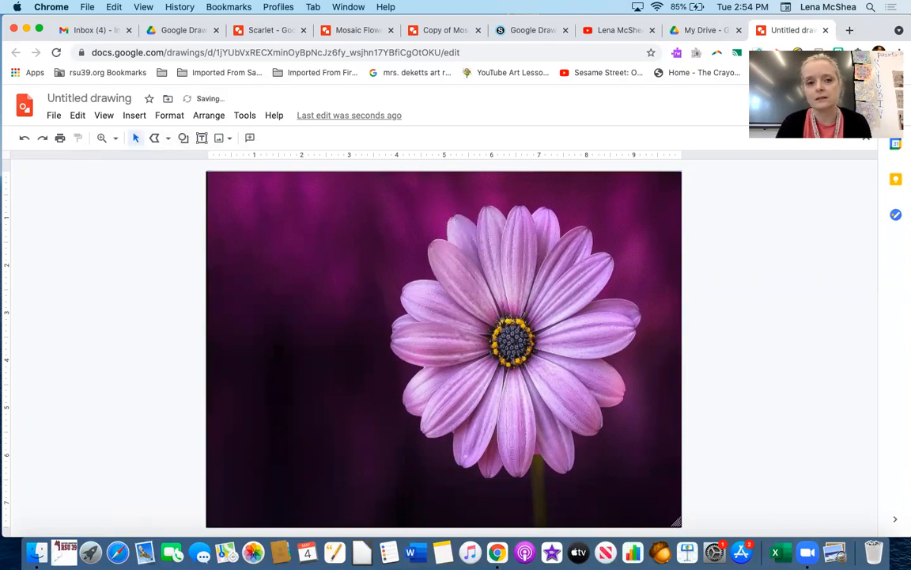
- Trace the upper-left petal with the Polyline tool, fill it light pink and make its border transparent
left_click(155, 138)
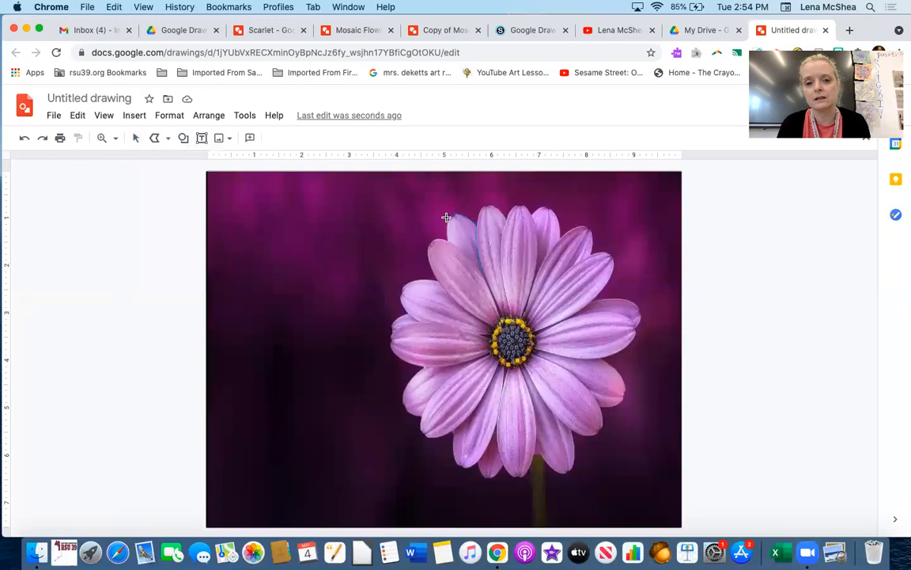
mouse_move(447, 220)
left_mouse_down()
mouse_move(448, 240)
mouse_move(479, 269)
left_mouse_up()
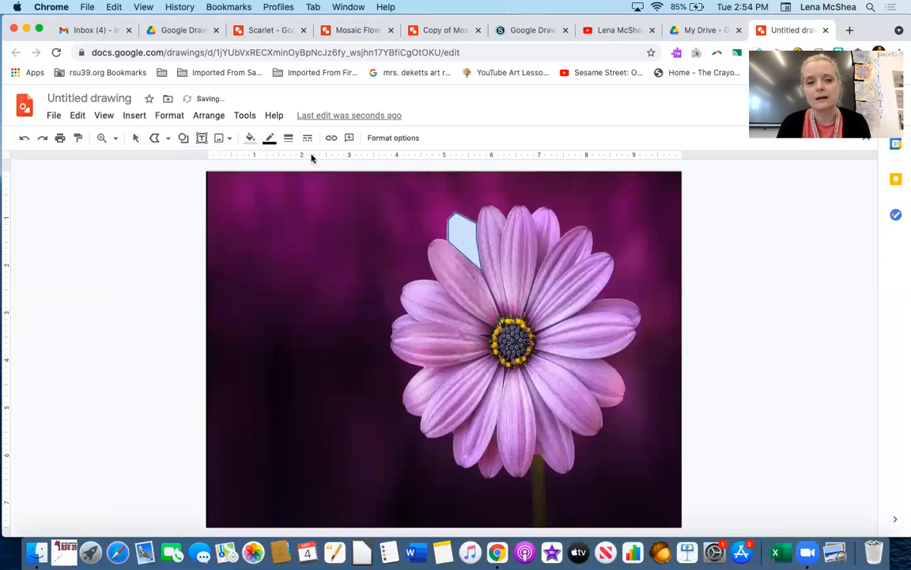
left_click(249, 144)
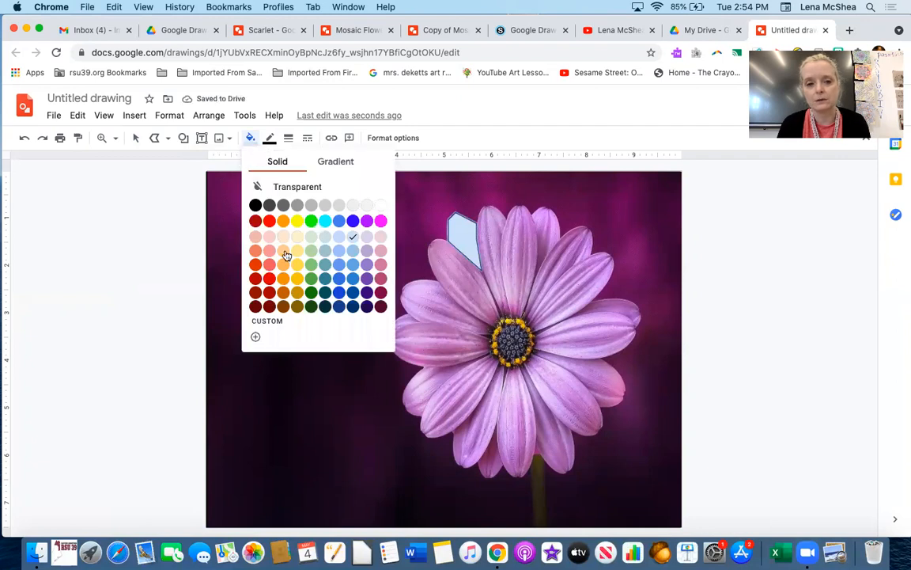
left_click(383, 240)
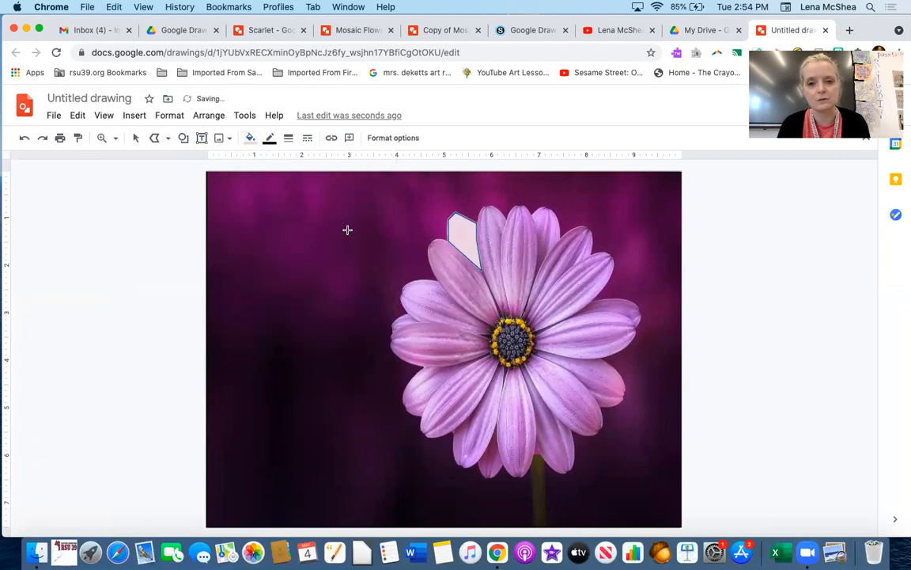
left_click(271, 142)
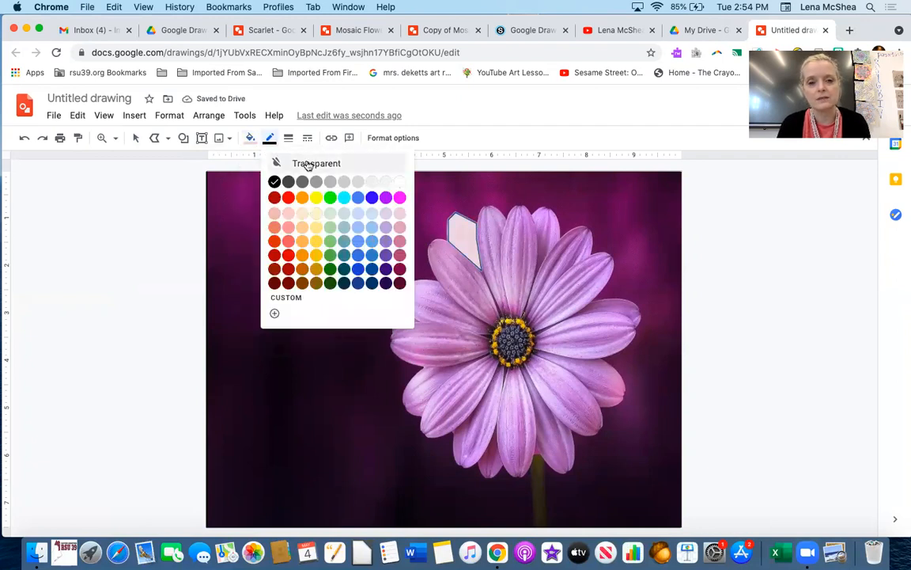
left_click(300, 162)
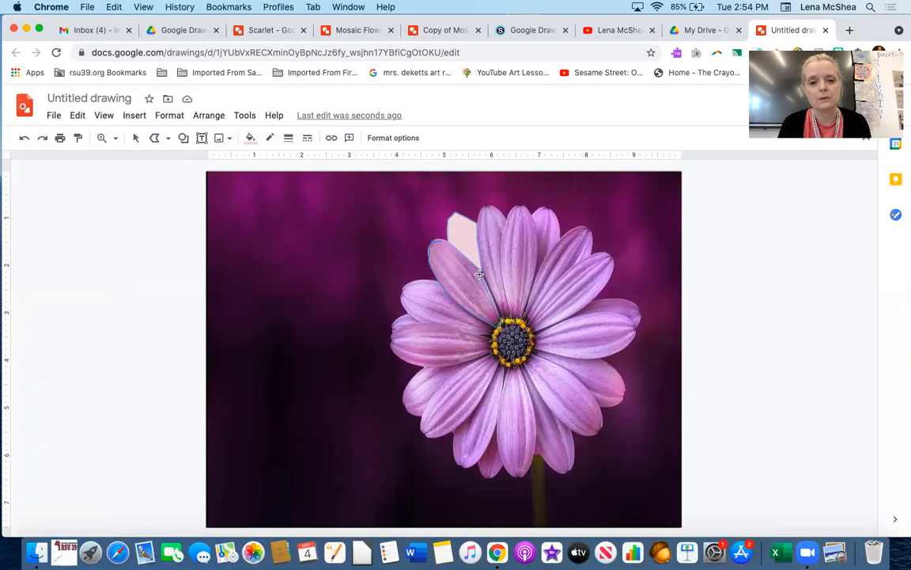
- Trace the next petals on the flower's upper-left side as light pink polyline shapes
left_click(443, 239)
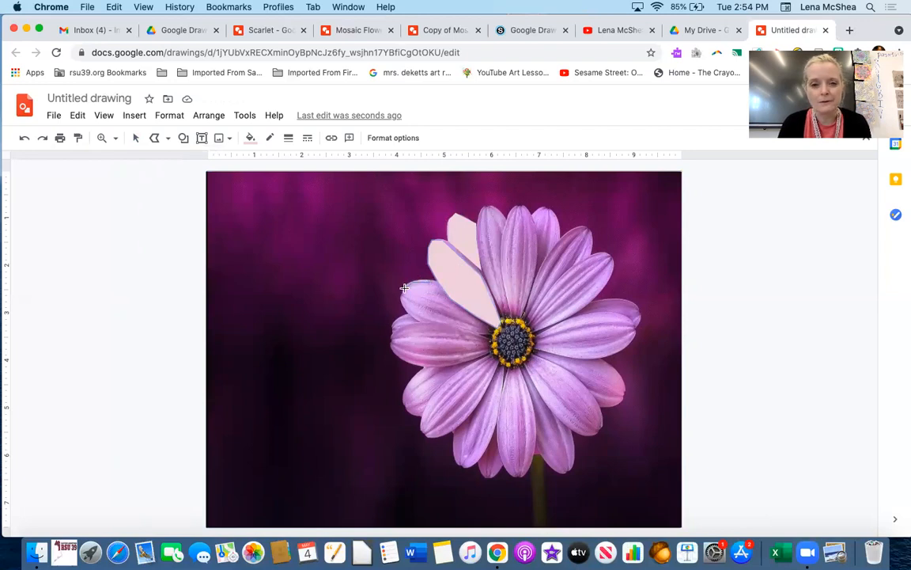
left_click(401, 297)
left_click(416, 316)
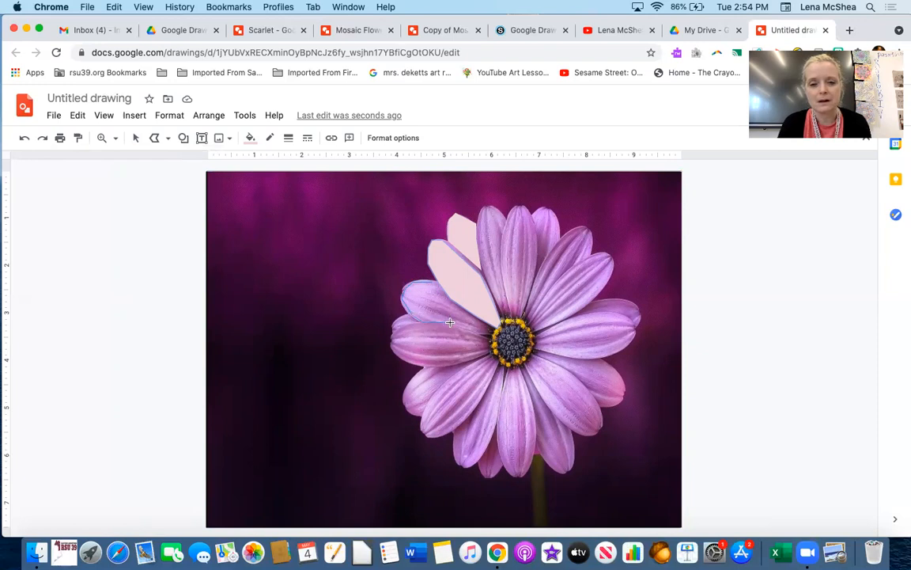
left_click(488, 331)
left_click(428, 282)
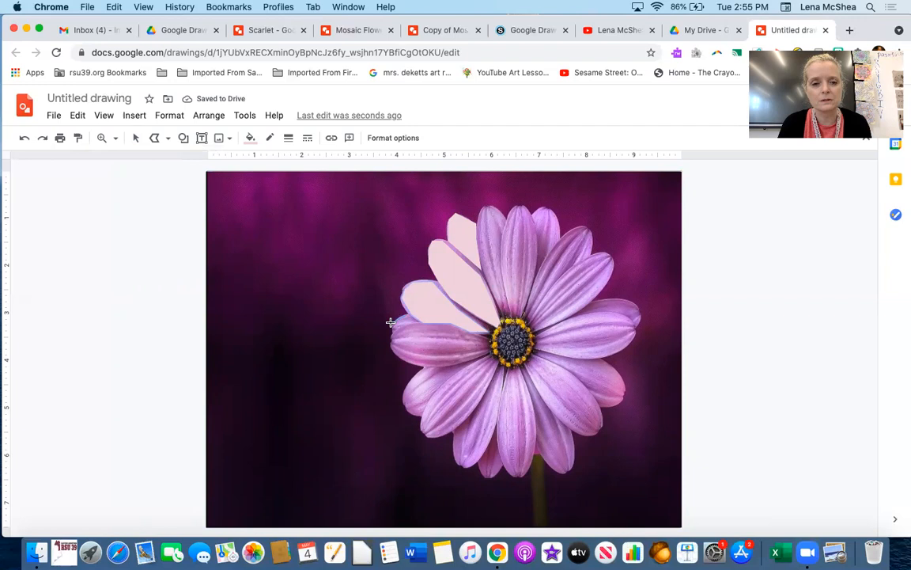
- Trace more petals along the flower's left side with polyline shapes
left_click(417, 323)
left_click(409, 315)
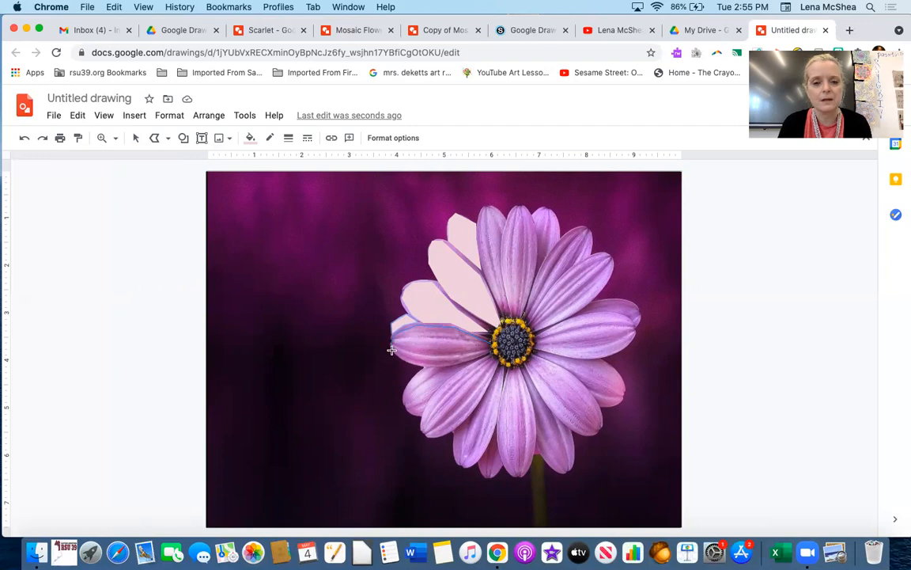
left_click(415, 364)
left_click(439, 369)
left_click(466, 361)
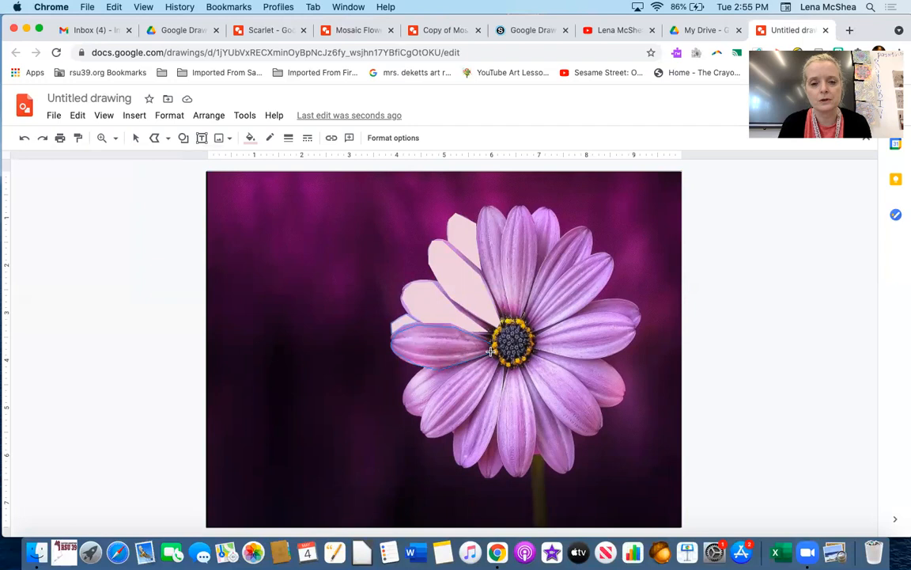
left_click(488, 342)
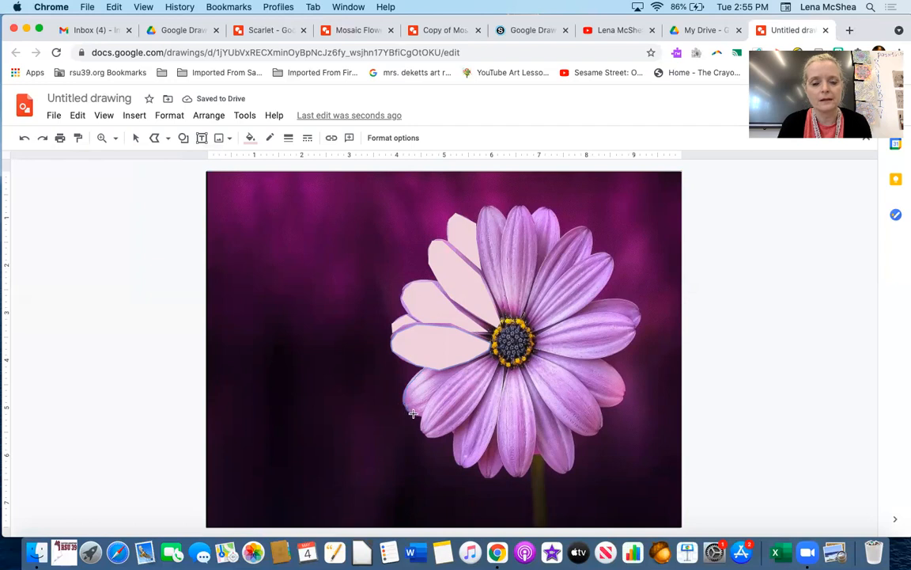
left_click(420, 369)
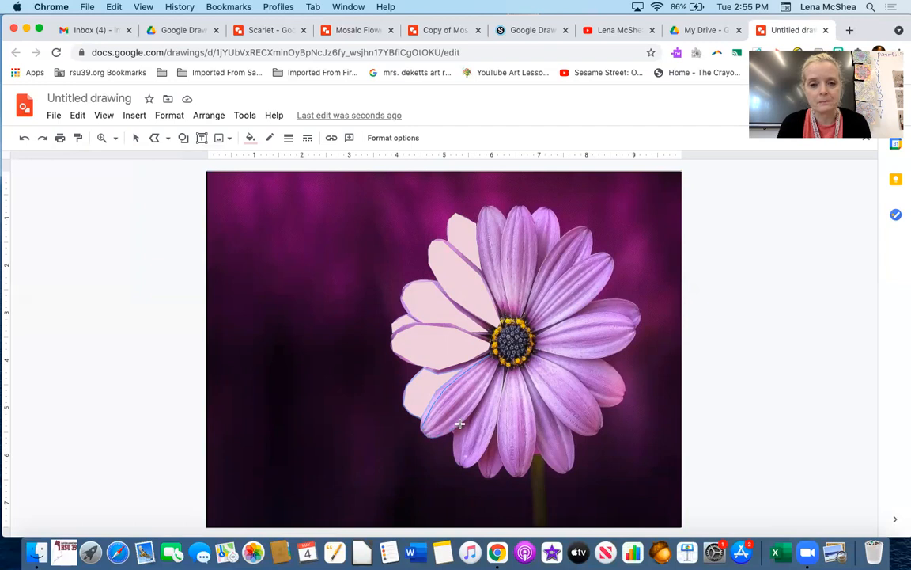
left_click(490, 354)
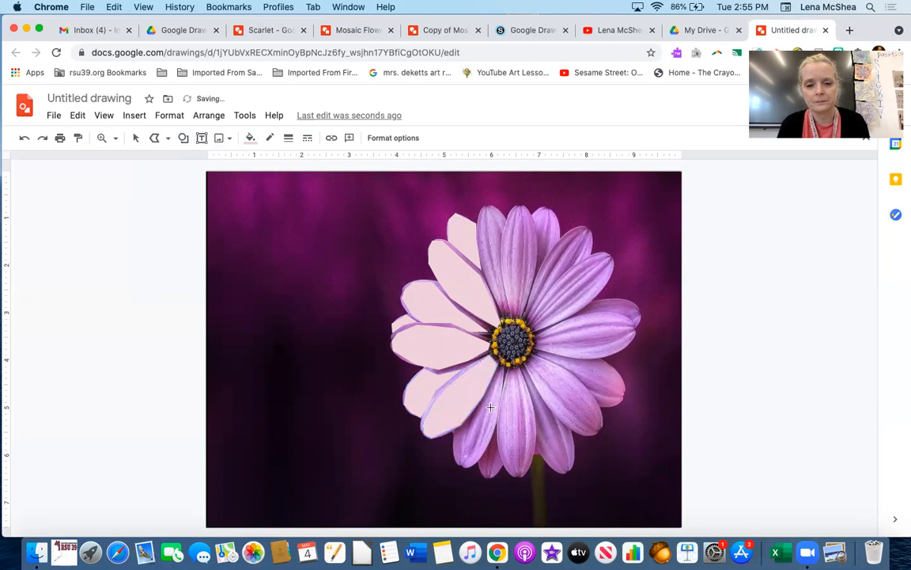
- Trace the petals on the flower's lower-left side down to the stem with polyline shapes
left_click(504, 377)
left_click(500, 400)
left_click(494, 435)
left_click(482, 457)
left_click(474, 466)
left_click(461, 465)
left_click(456, 461)
left_click(454, 435)
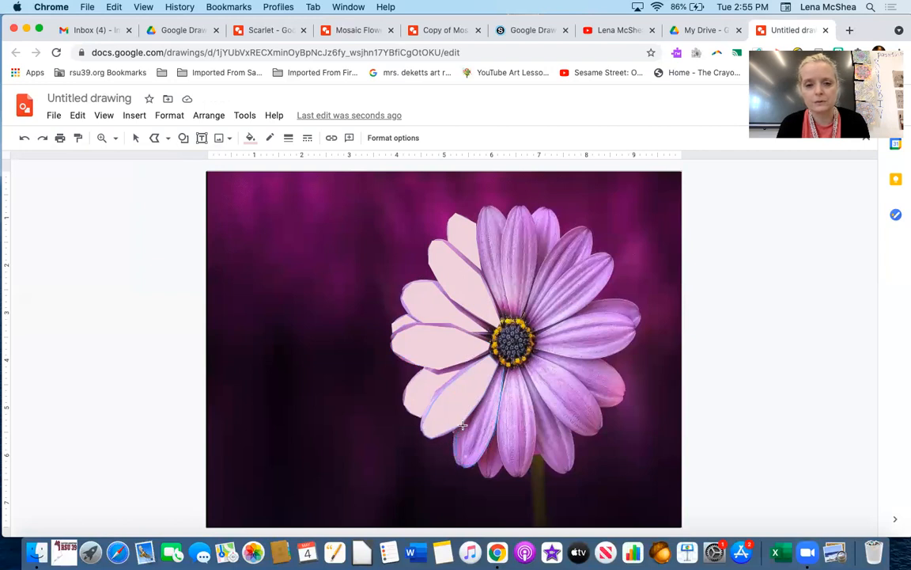
left_click(468, 420)
left_click(486, 396)
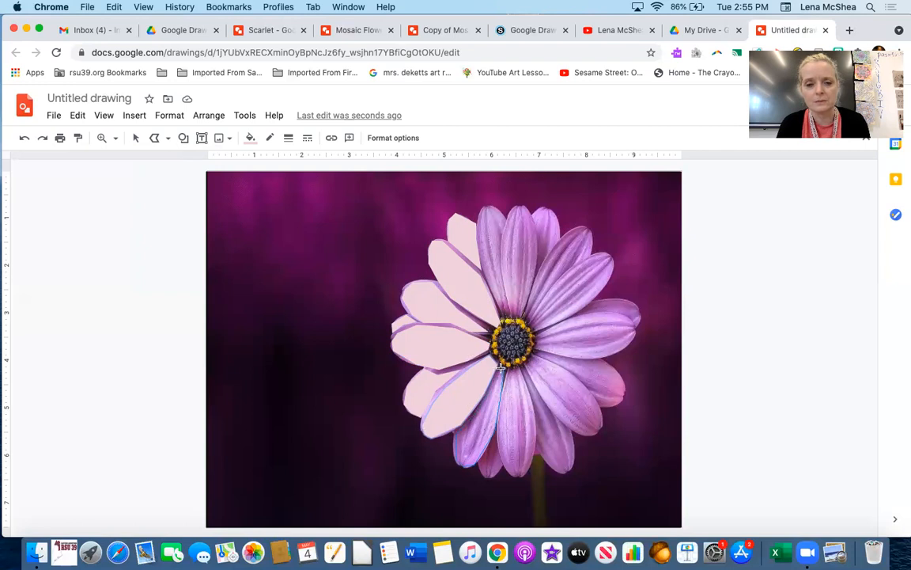
left_click(501, 366)
left_click(461, 465)
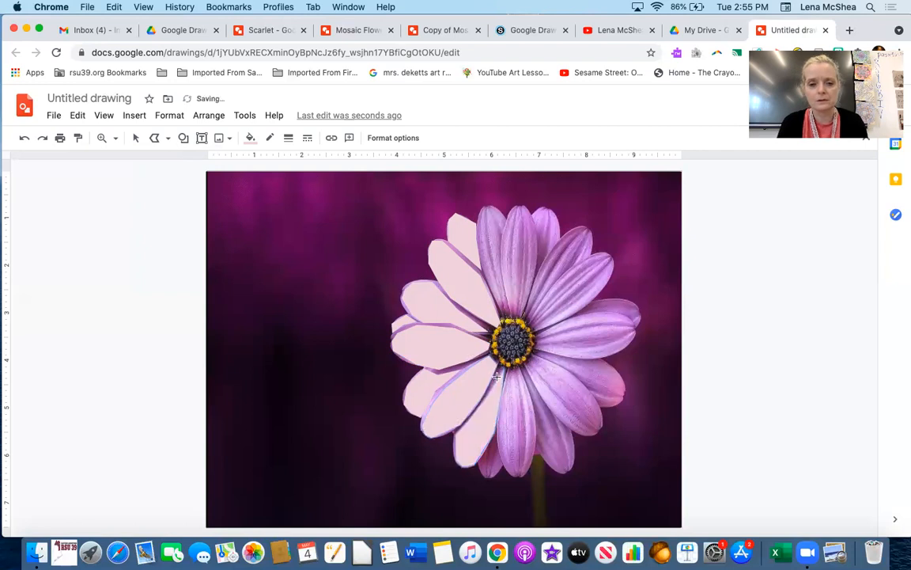
- Trace the upright petal above the flower's centre with a polyline shape
left_click(506, 221)
left_click(501, 246)
left_click(502, 267)
left_click(505, 303)
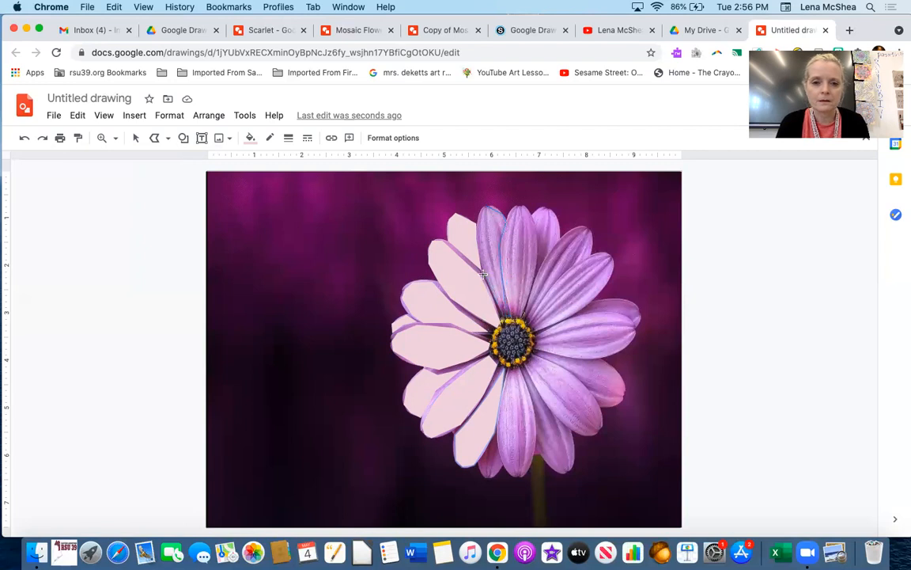
left_click(486, 206)
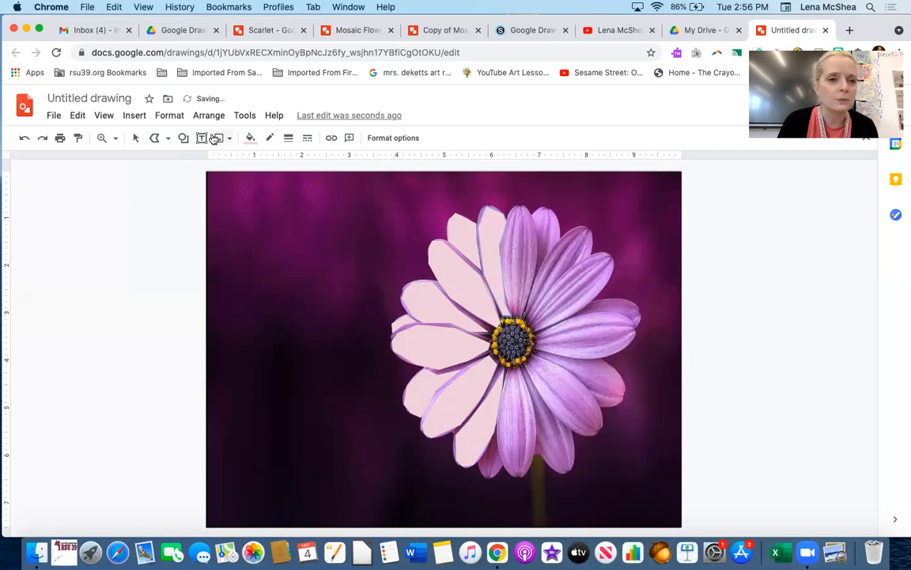
- Trace the flower's centre with a polyline shape, fill it dark grey and change its border colour
left_click(155, 138)
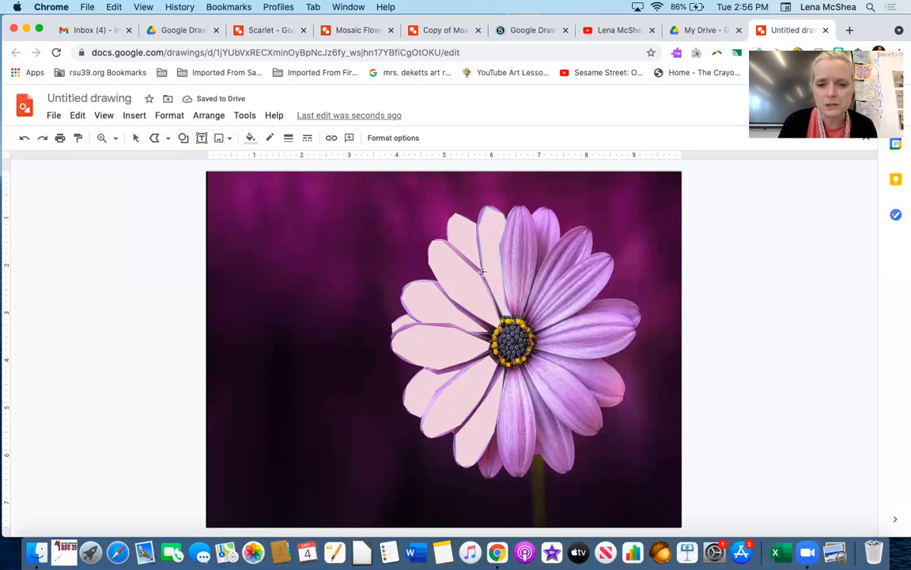
left_click(508, 324)
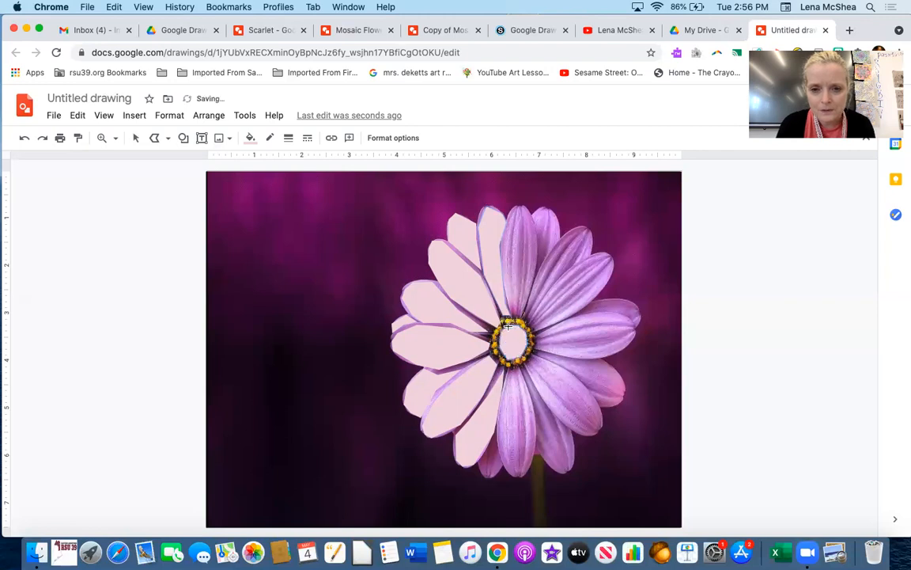
left_click(250, 138)
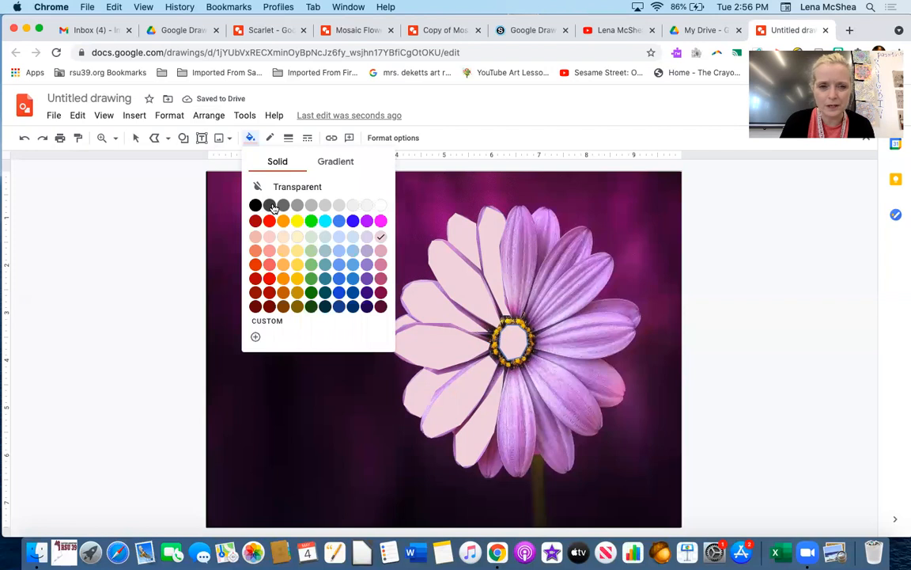
left_click(269, 206)
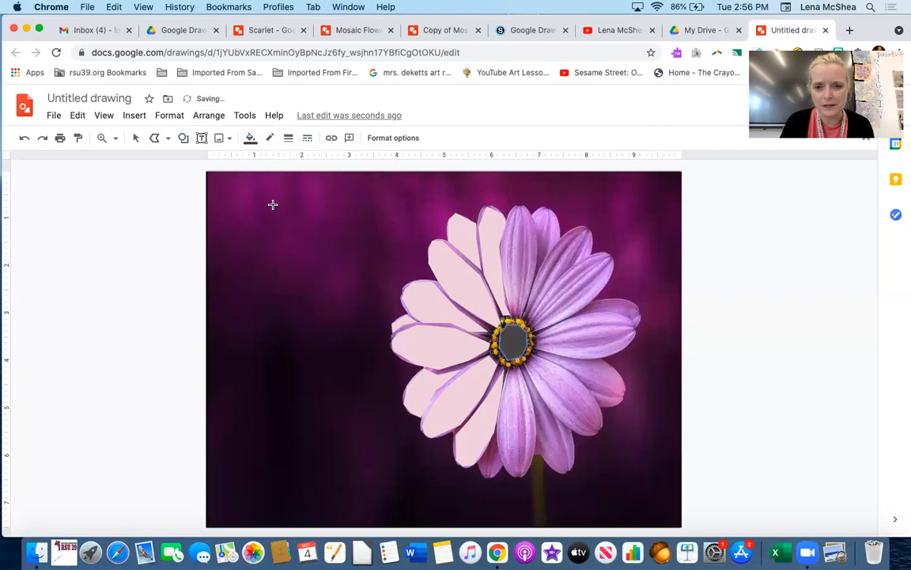
left_click(271, 139)
left_click(303, 163)
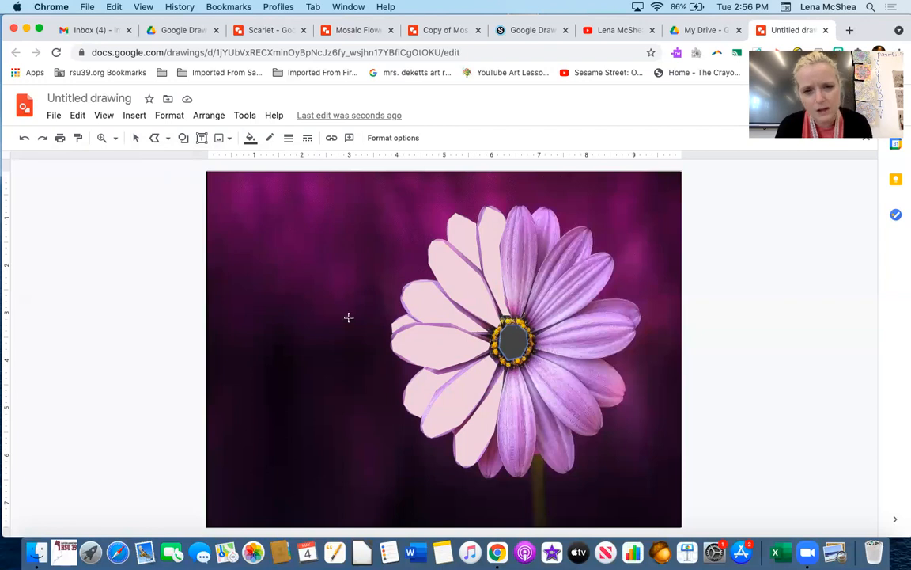
- Trace the upright petal just right of the centre with a polyline shape and fill it light pink
left_click(534, 230)
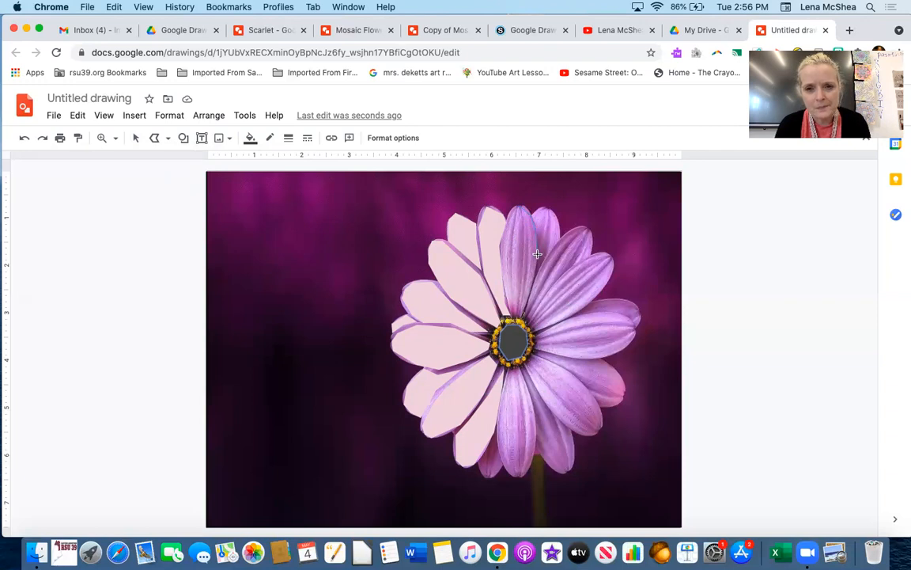
left_click(511, 315)
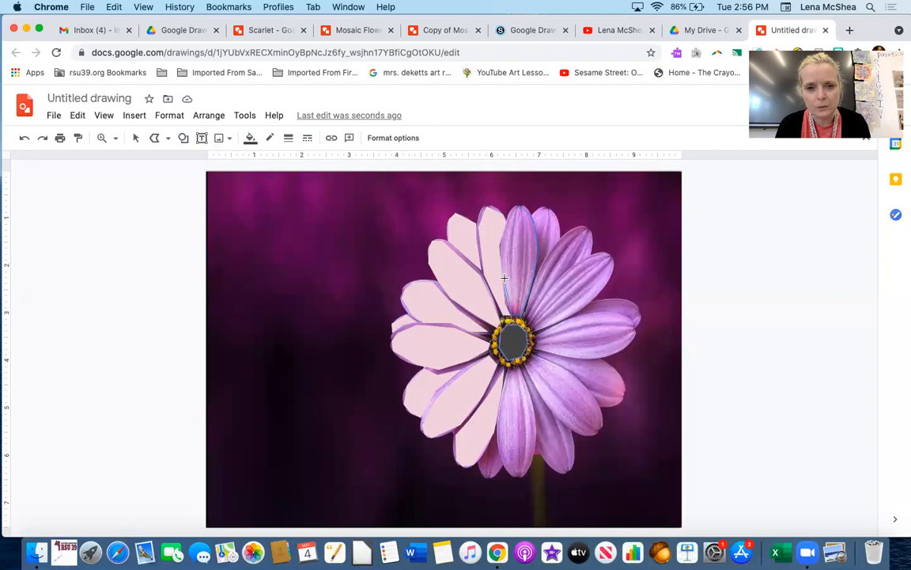
left_click(516, 205)
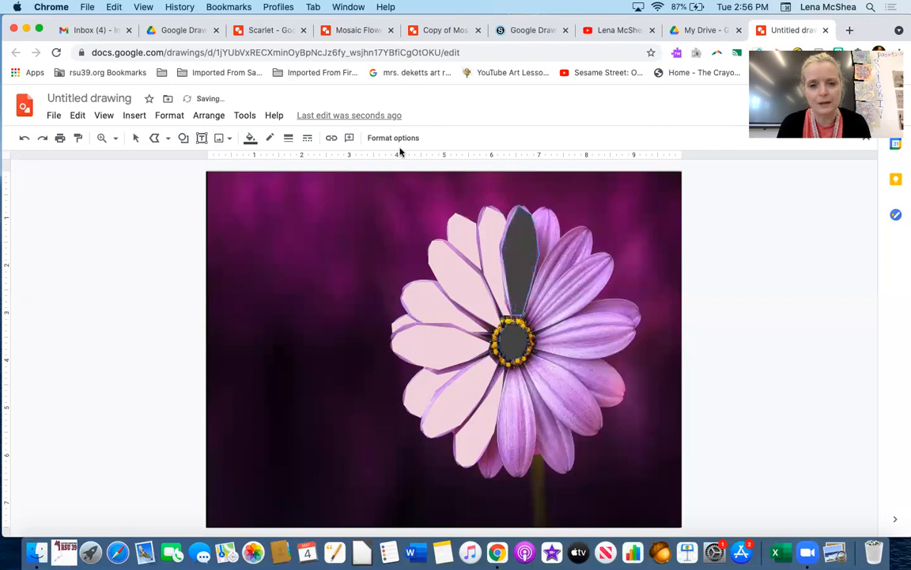
left_click(249, 142)
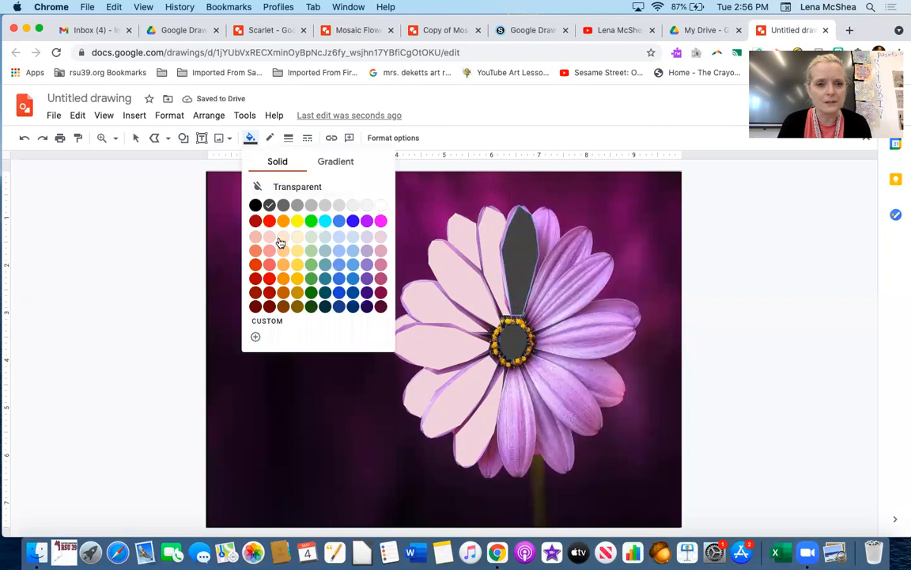
left_click(380, 236)
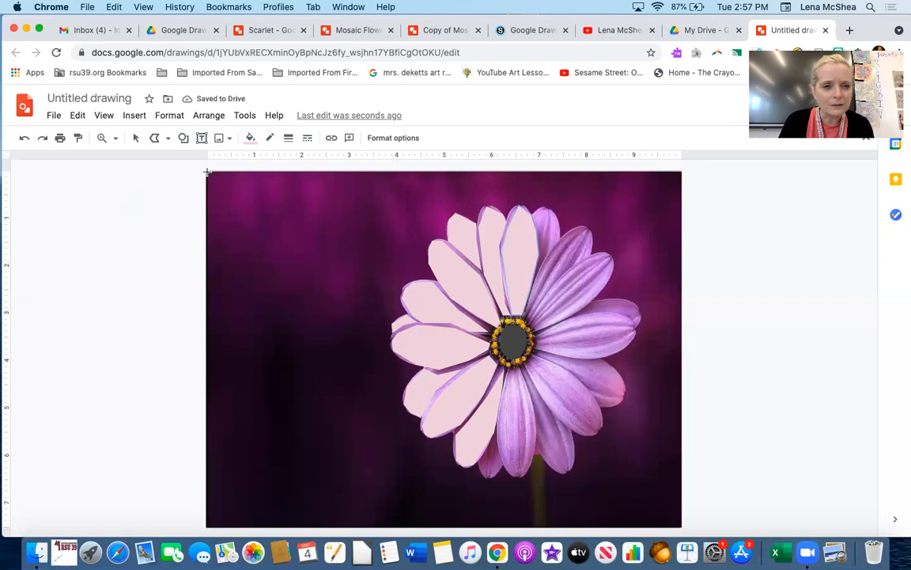
- Trace a triangular background piece in the top-left corner, fill it dark berry and change its border colour
left_click(248, 171)
left_click(208, 205)
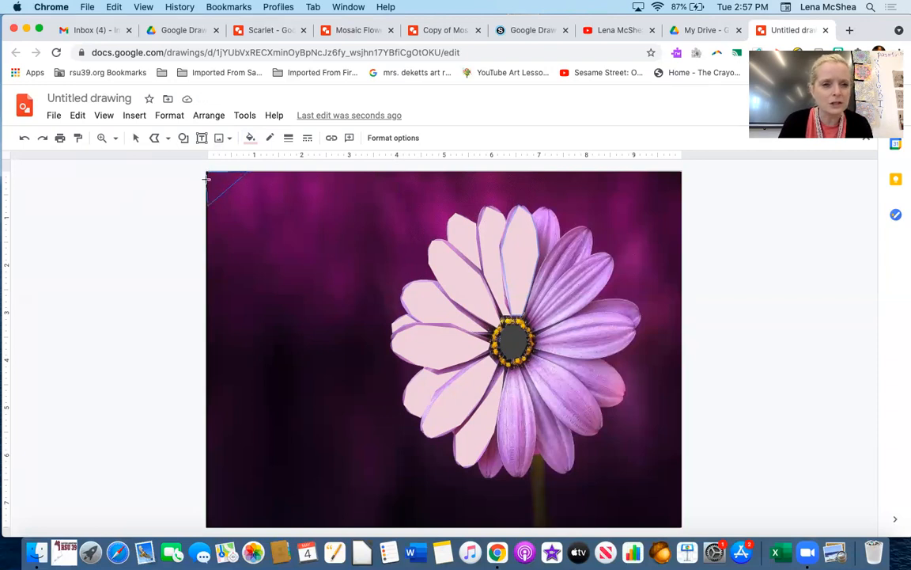
left_click(250, 138)
left_click(381, 293)
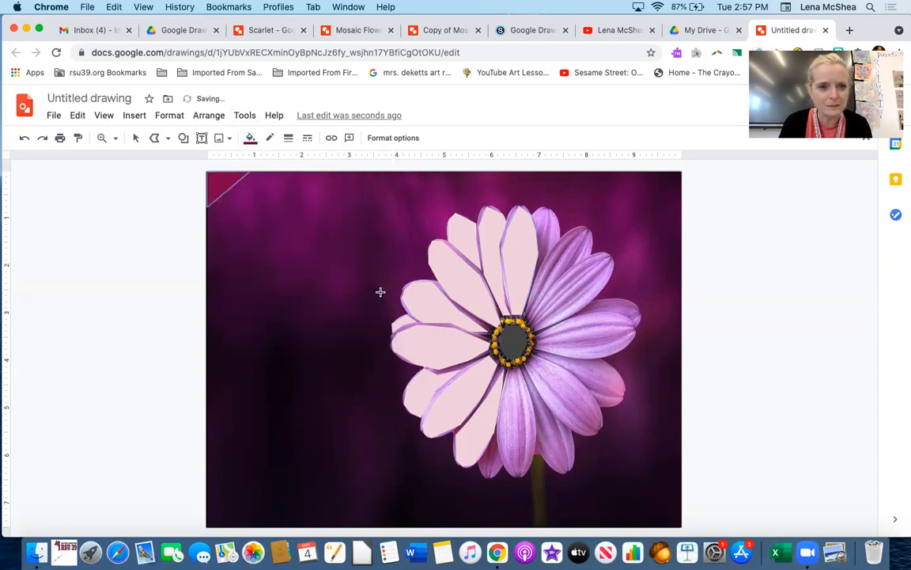
left_click(269, 138)
left_click(301, 163)
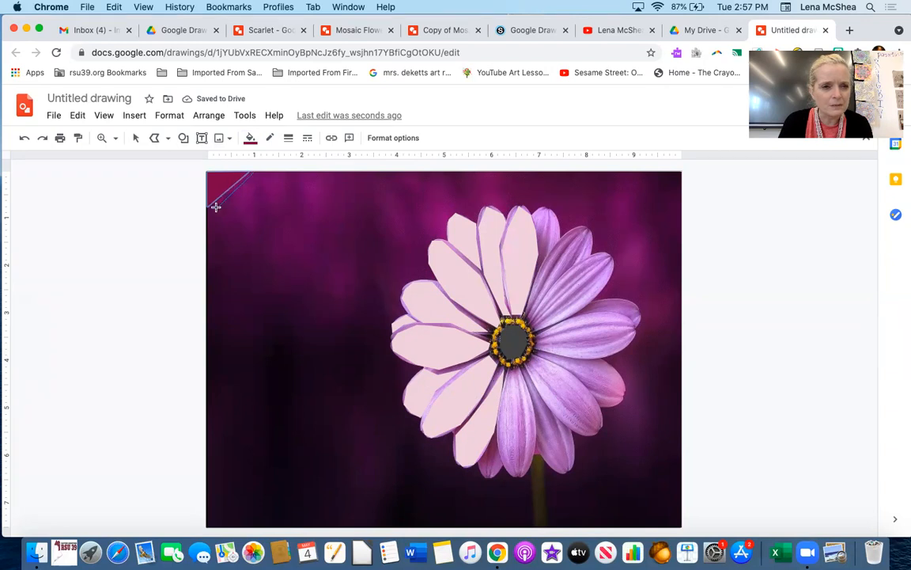
- Trace more background pieces beside the corner triangle with polyline shapes
left_click(204, 247)
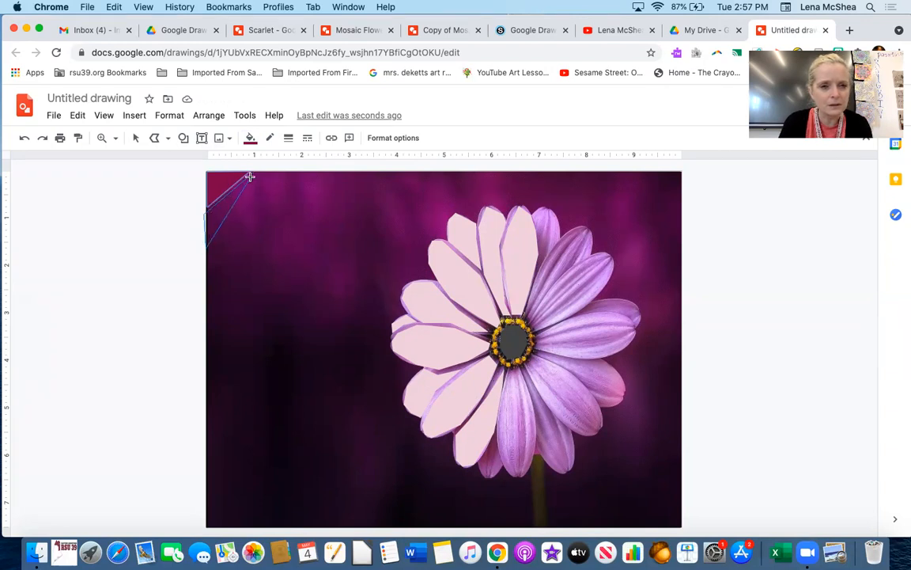
left_click(254, 173)
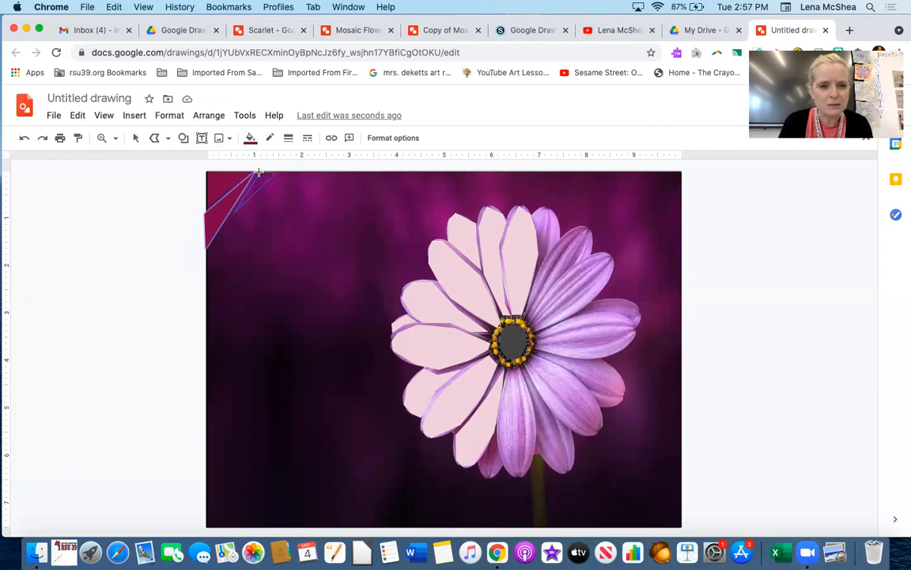
left_click_drag(258, 171, 242, 227)
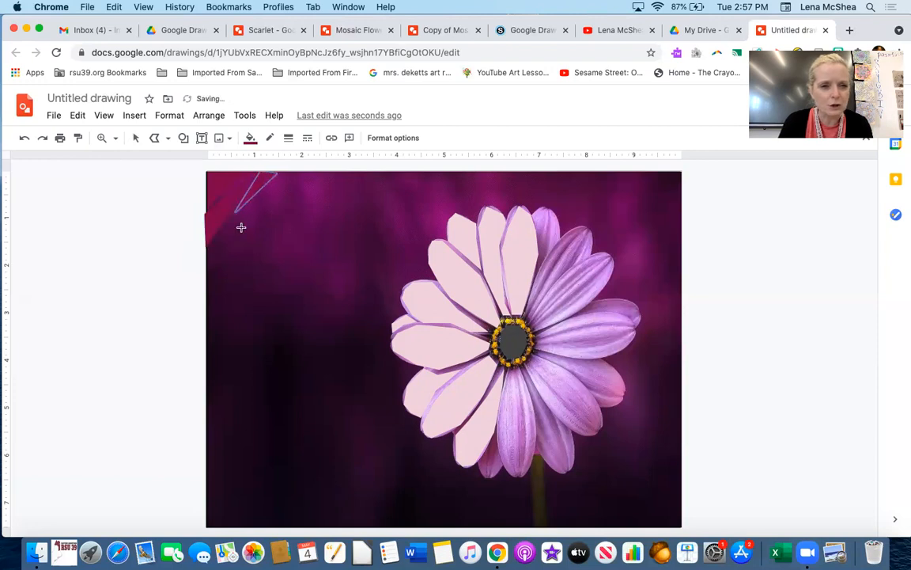
left_click(205, 253)
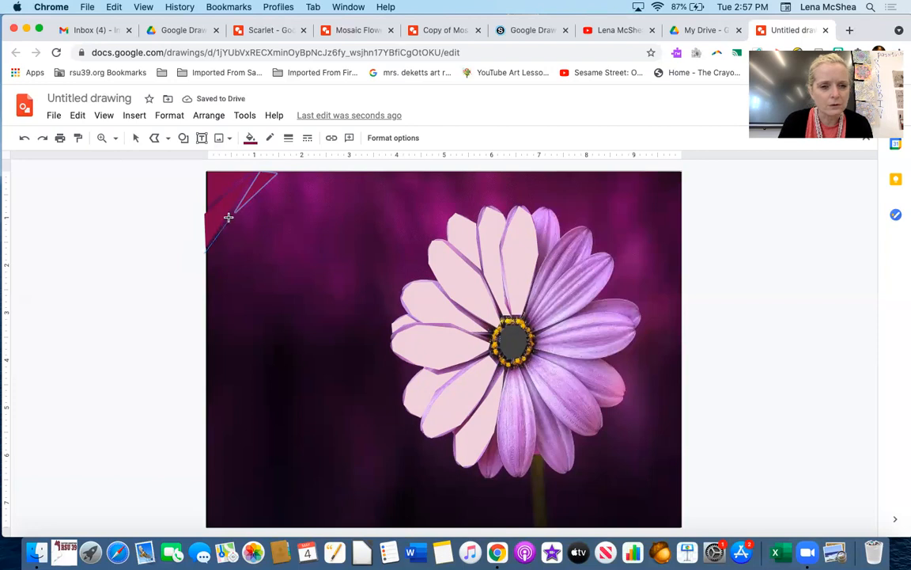
left_click(241, 212)
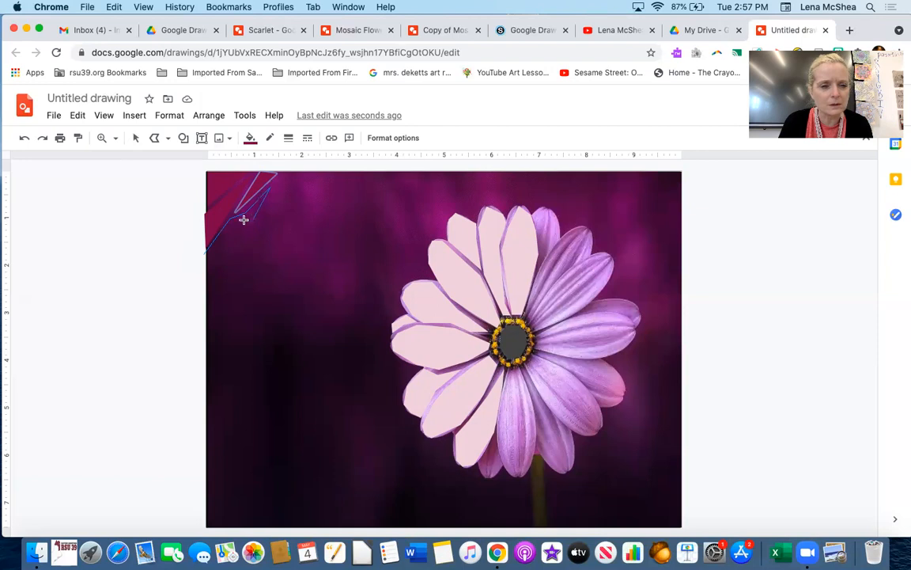
left_click(207, 251)
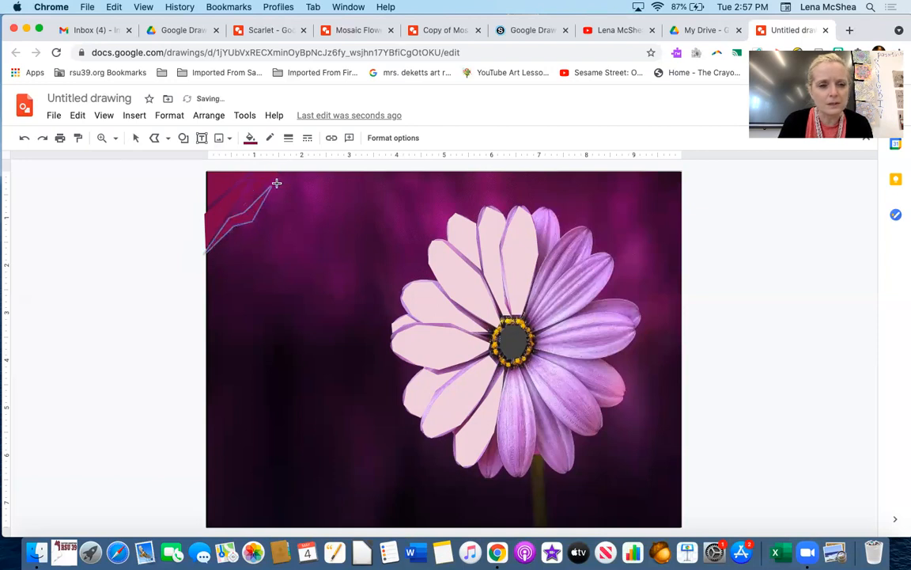
left_click(258, 219)
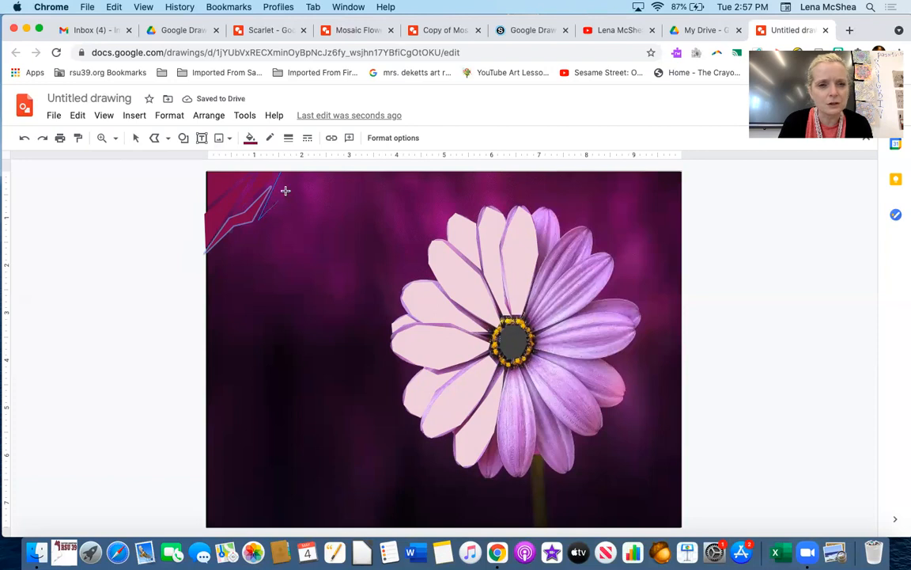
double_click(279, 170)
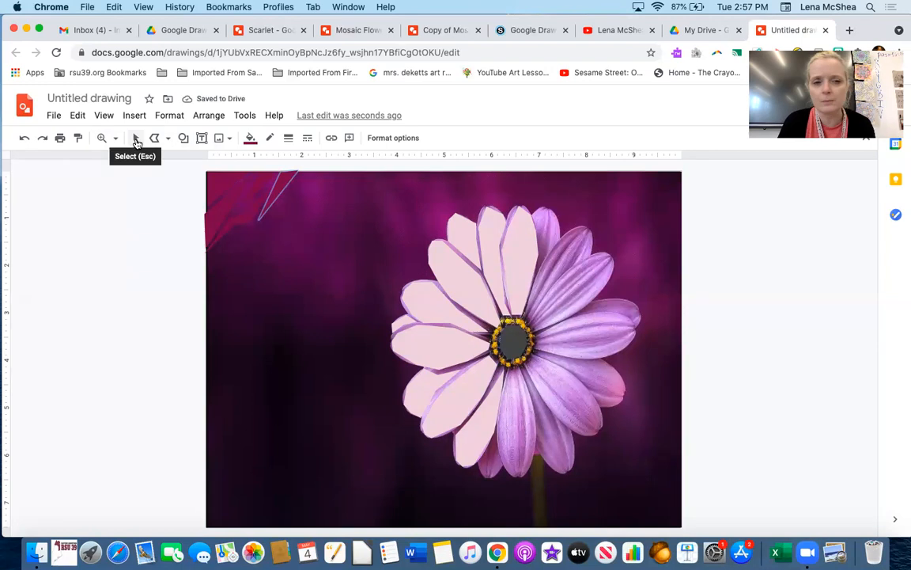
- Delete the flower photo to preview the shapes on black, then undo the deletion
left_click(136, 141)
left_click(262, 316)
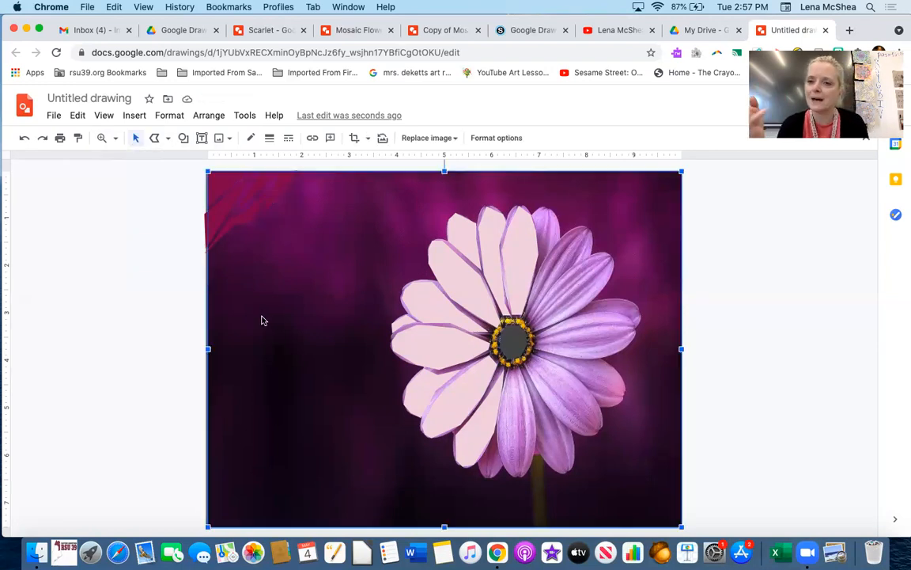
key("BackSpace")
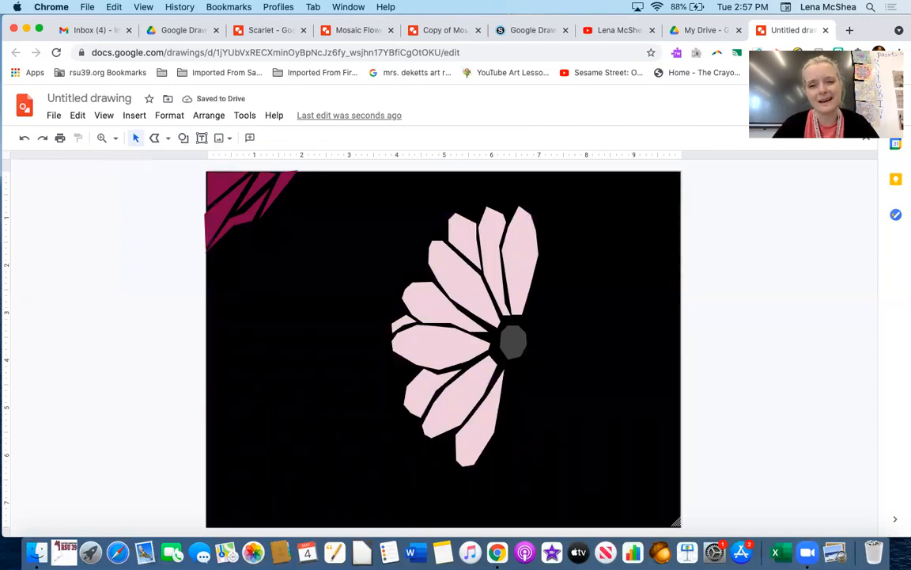
left_click(23, 140)
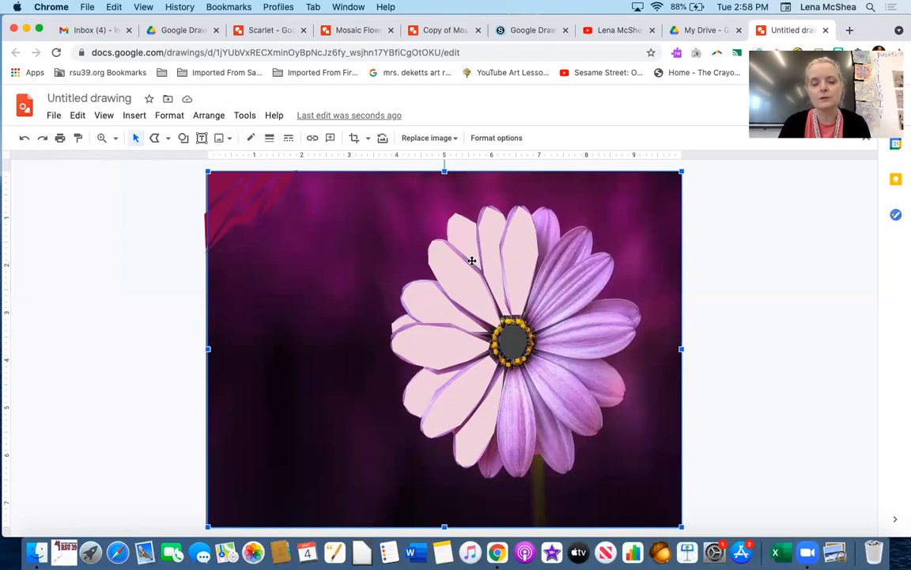
- Browse the example mosaic drawings open in the other tabs and return to the untitled drawing
left_click(342, 32)
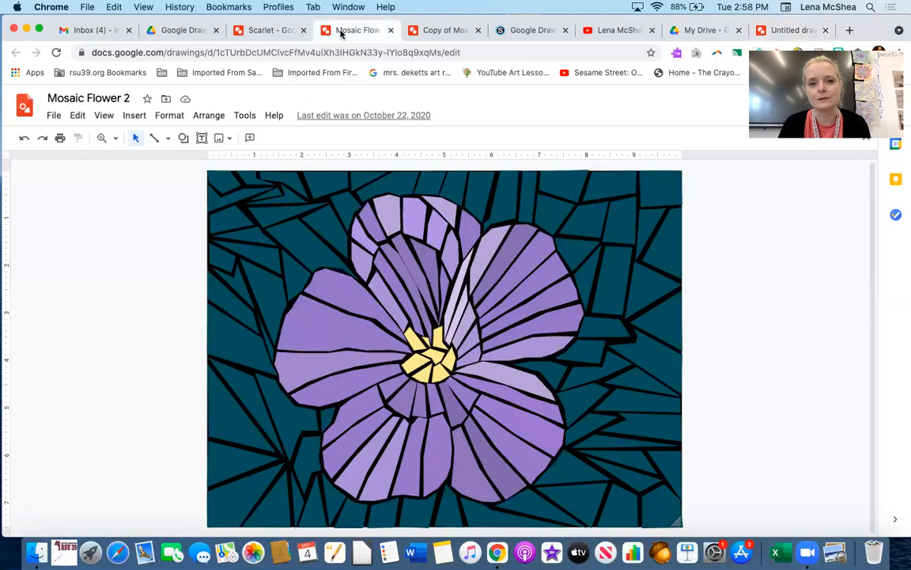
left_click(454, 32)
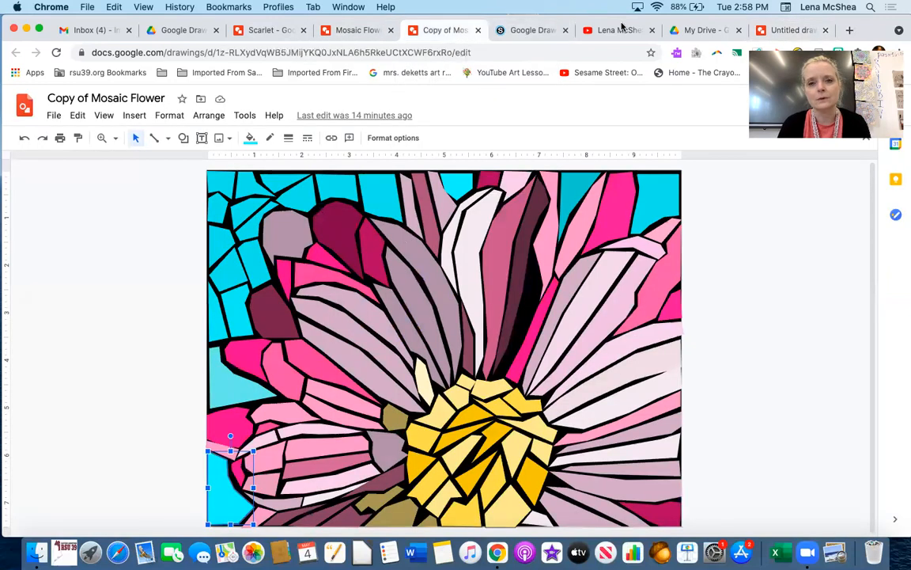
left_click(232, 36)
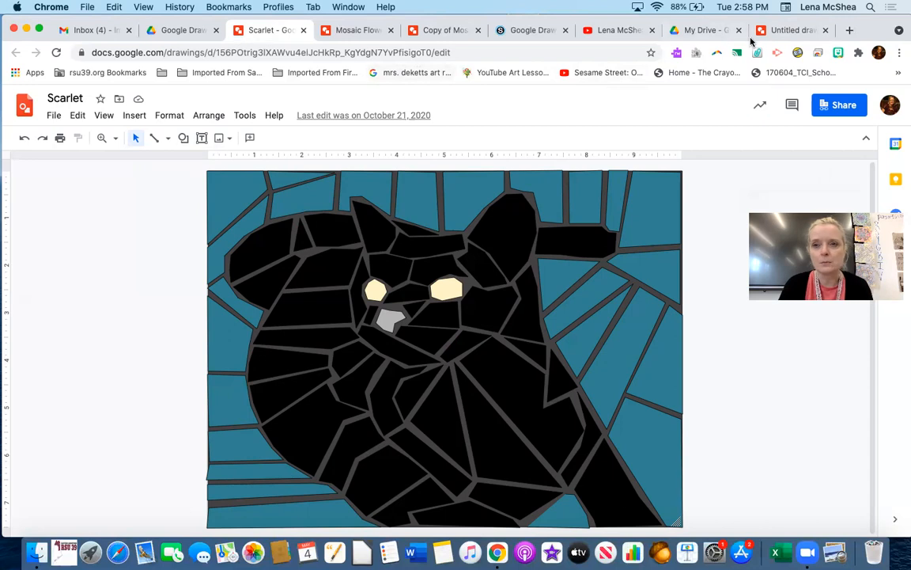
left_click(787, 30)
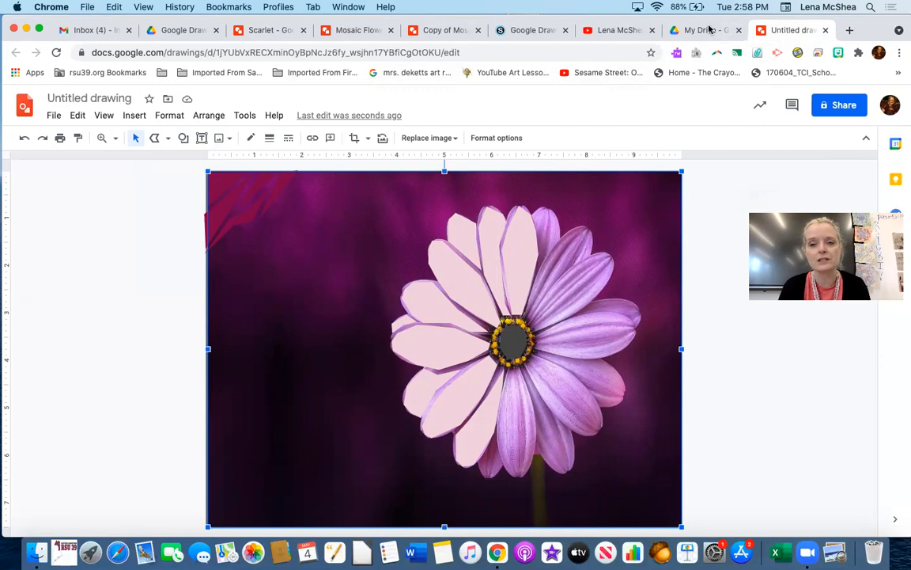
left_click(234, 33)
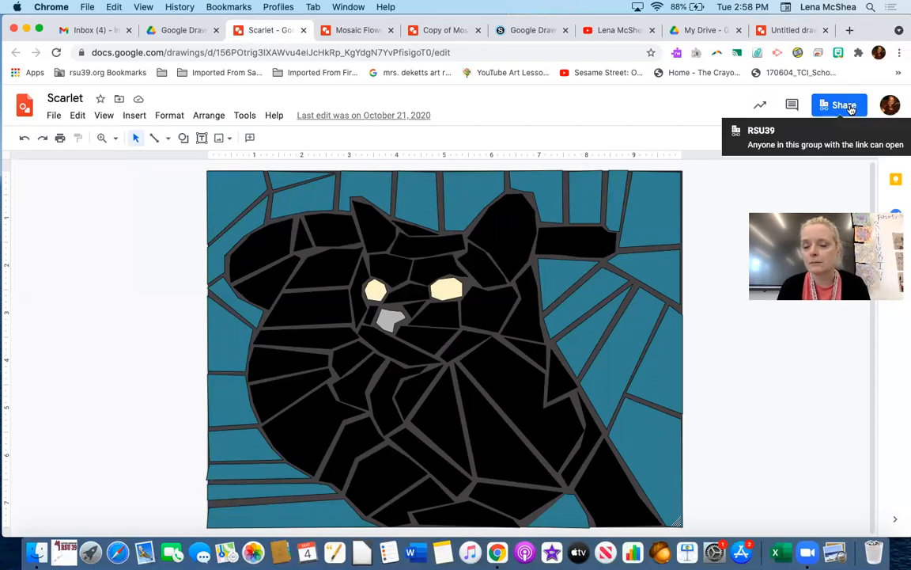
left_click(791, 31)
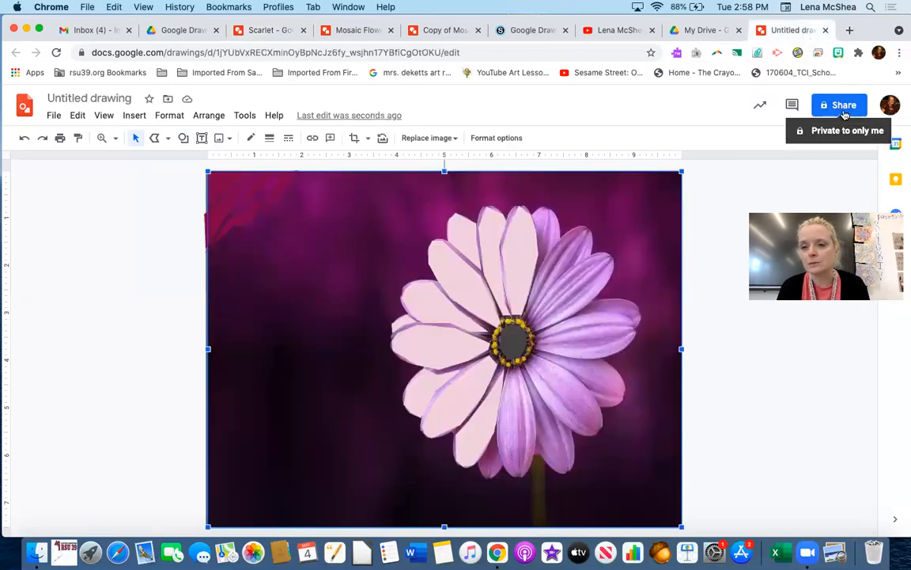
- Share the drawing as editor with a contact found by e-mail, skipping the naming prompt
left_click(843, 106)
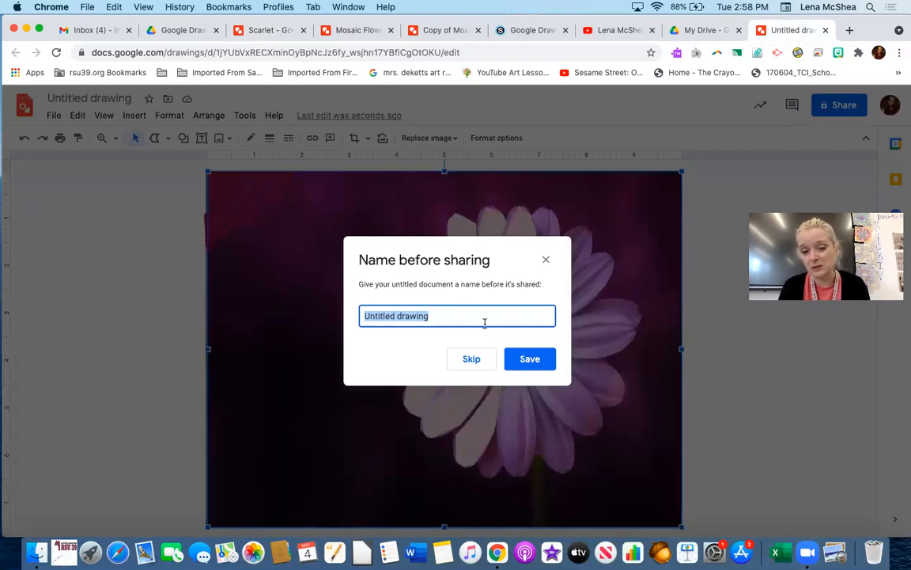
left_click(474, 364)
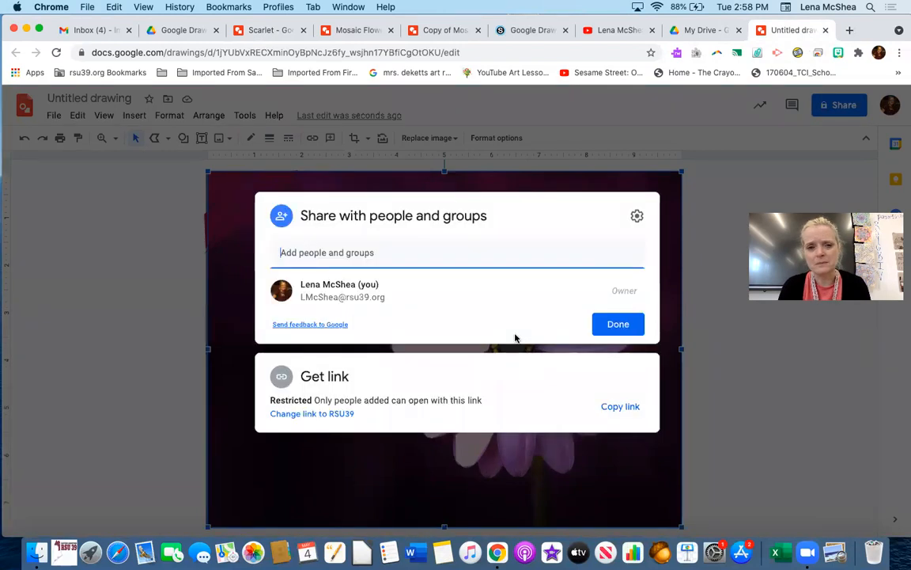
left_click(299, 254)
type("lmc")
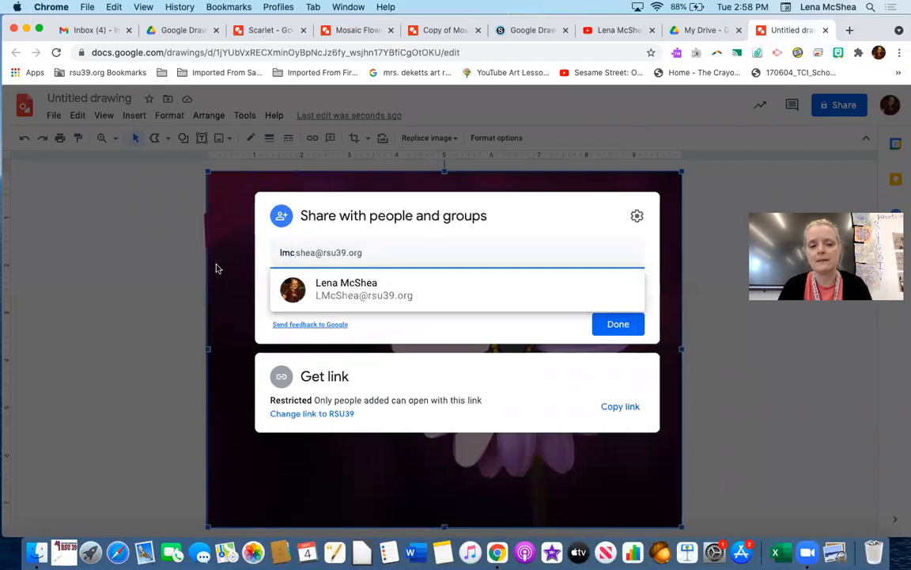
left_click(331, 295)
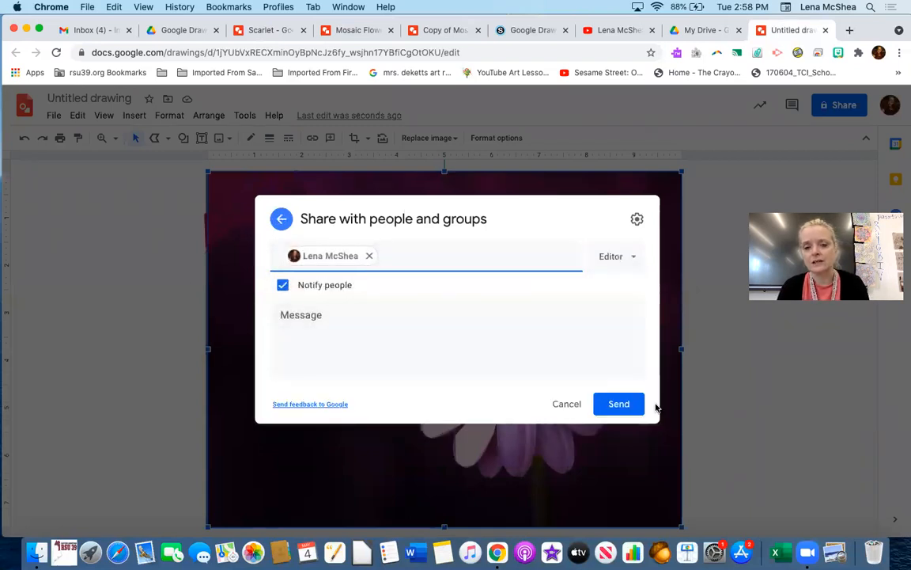
left_click(630, 406)
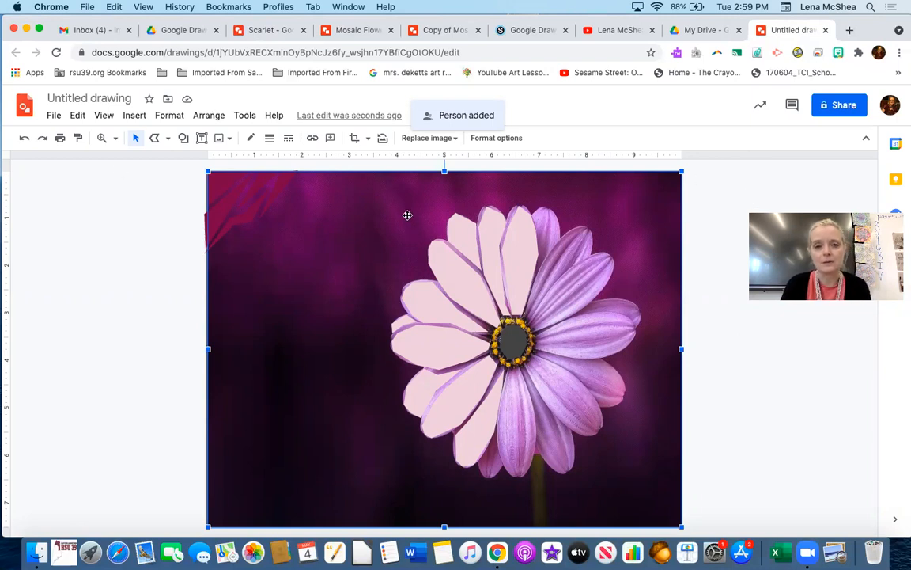
- Delete the flower photo once more to preview the mosaic and undo that deletion
key("Delete")
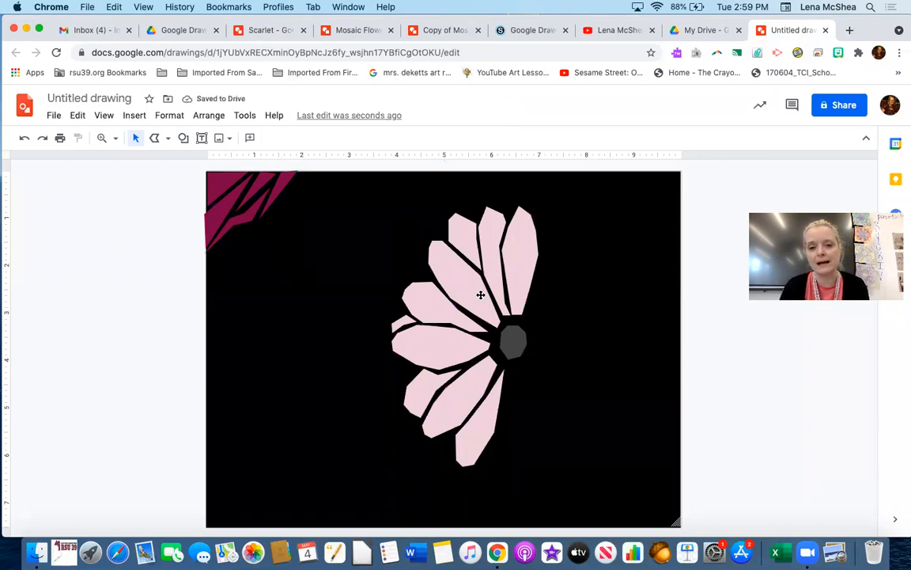
left_click(24, 140)
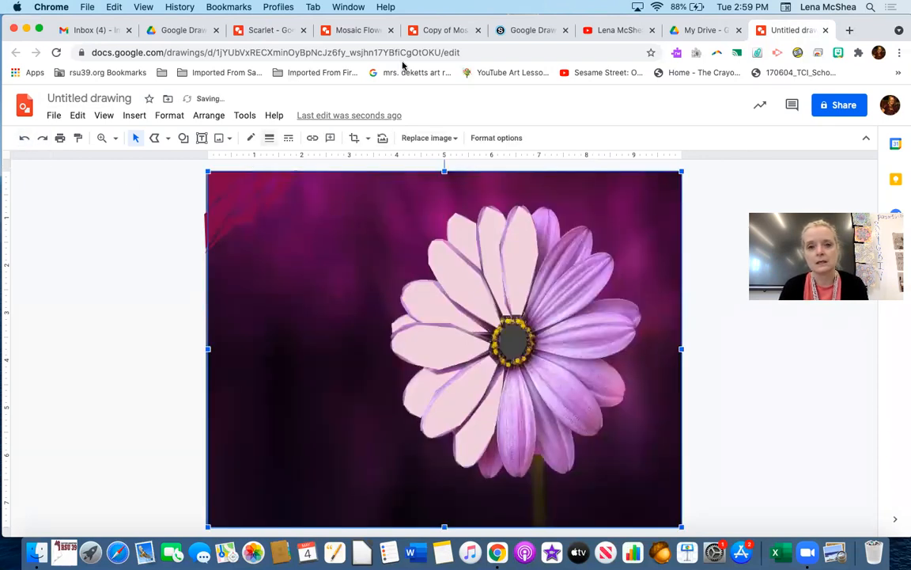